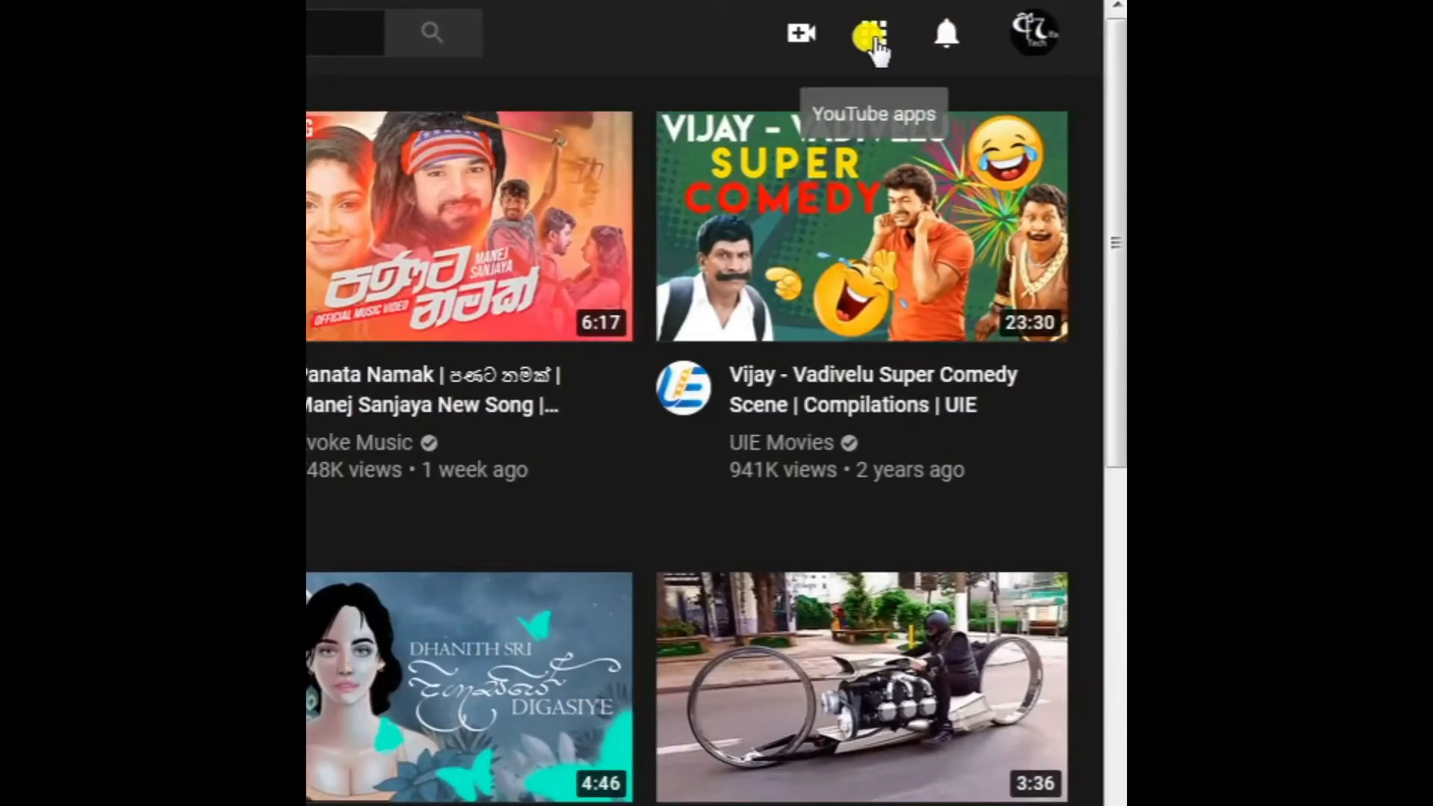
# Step: Start a new video upload and choose the Thryloka intro file from the Downloads folder
pyautogui.click(802, 38)
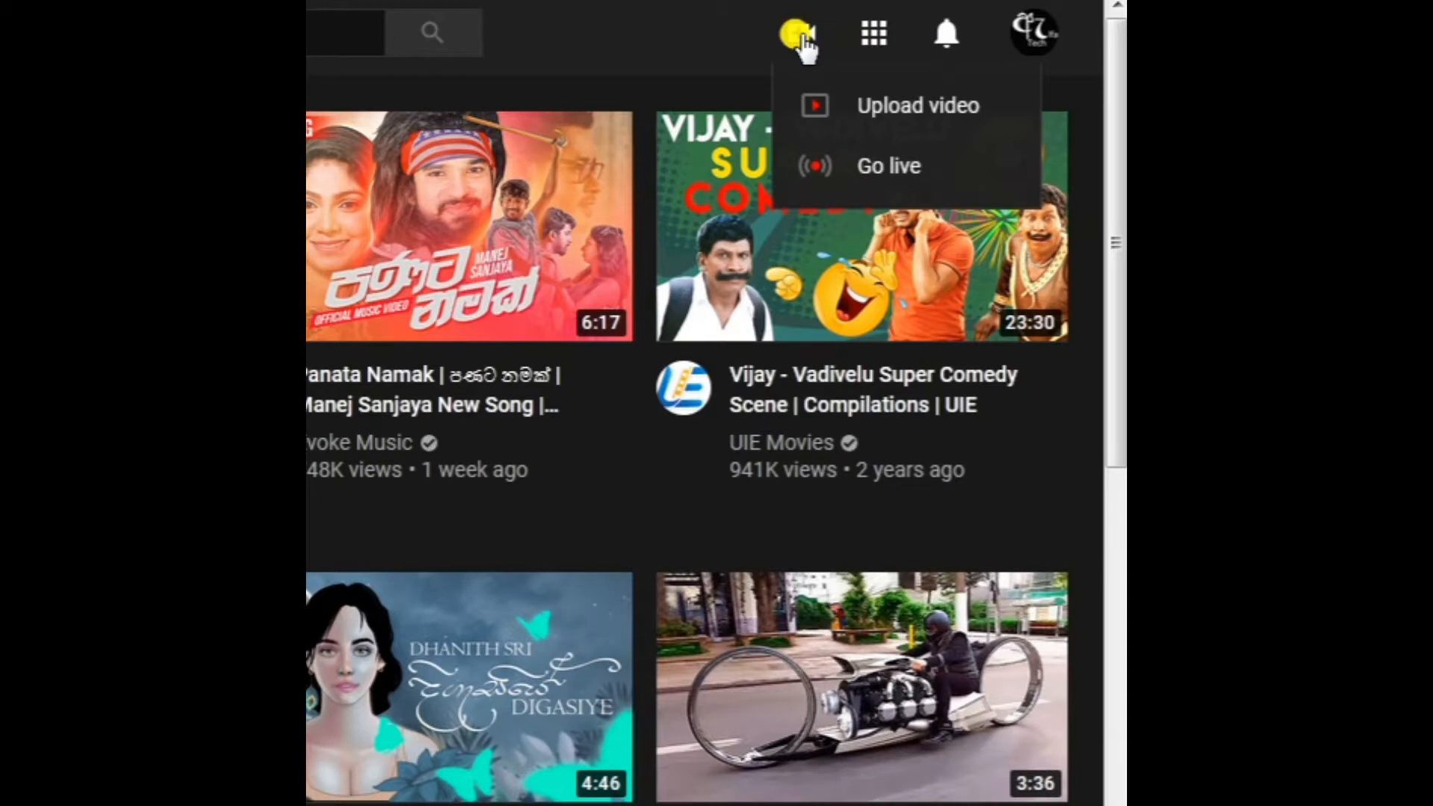
pyautogui.click(860, 106)
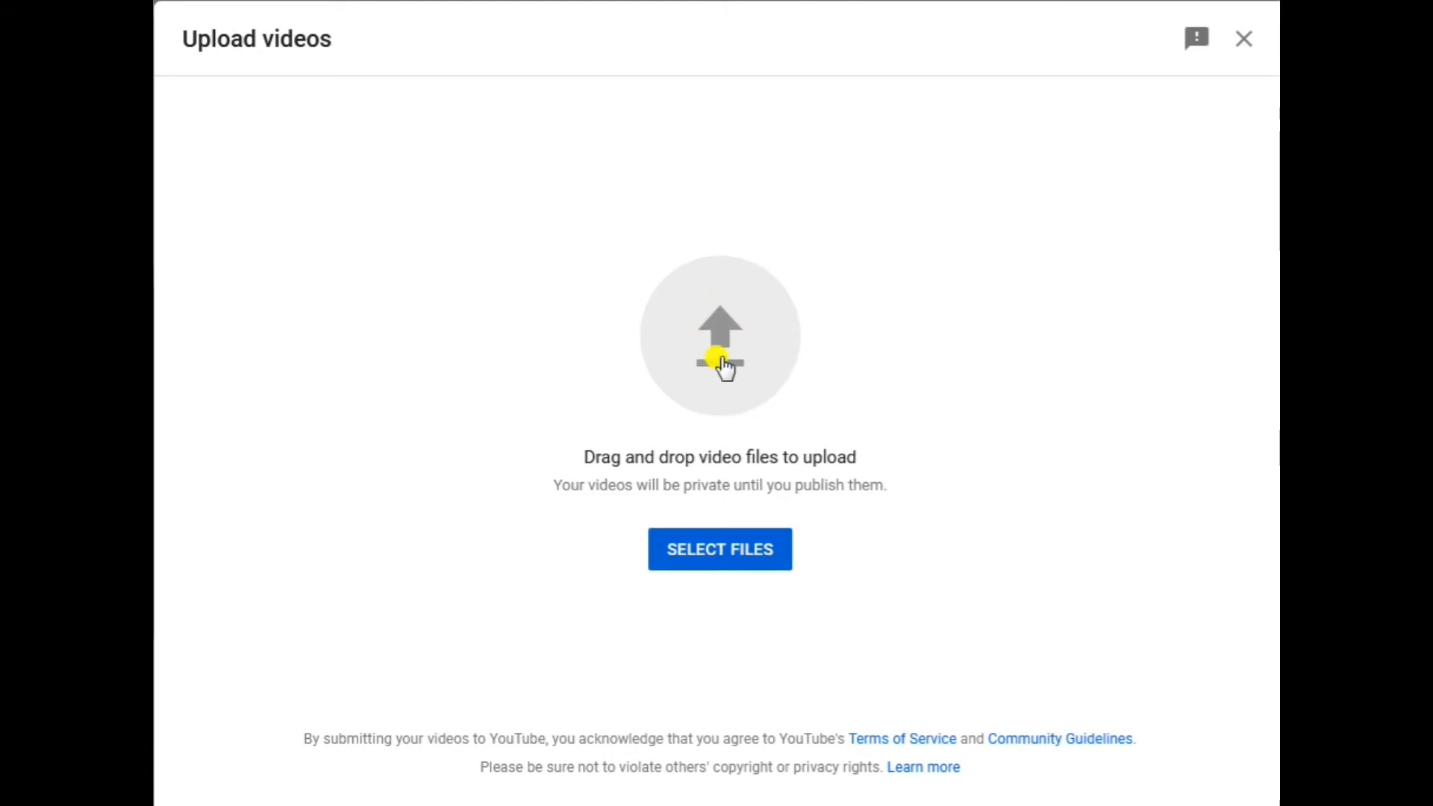
pyautogui.click(721, 339)
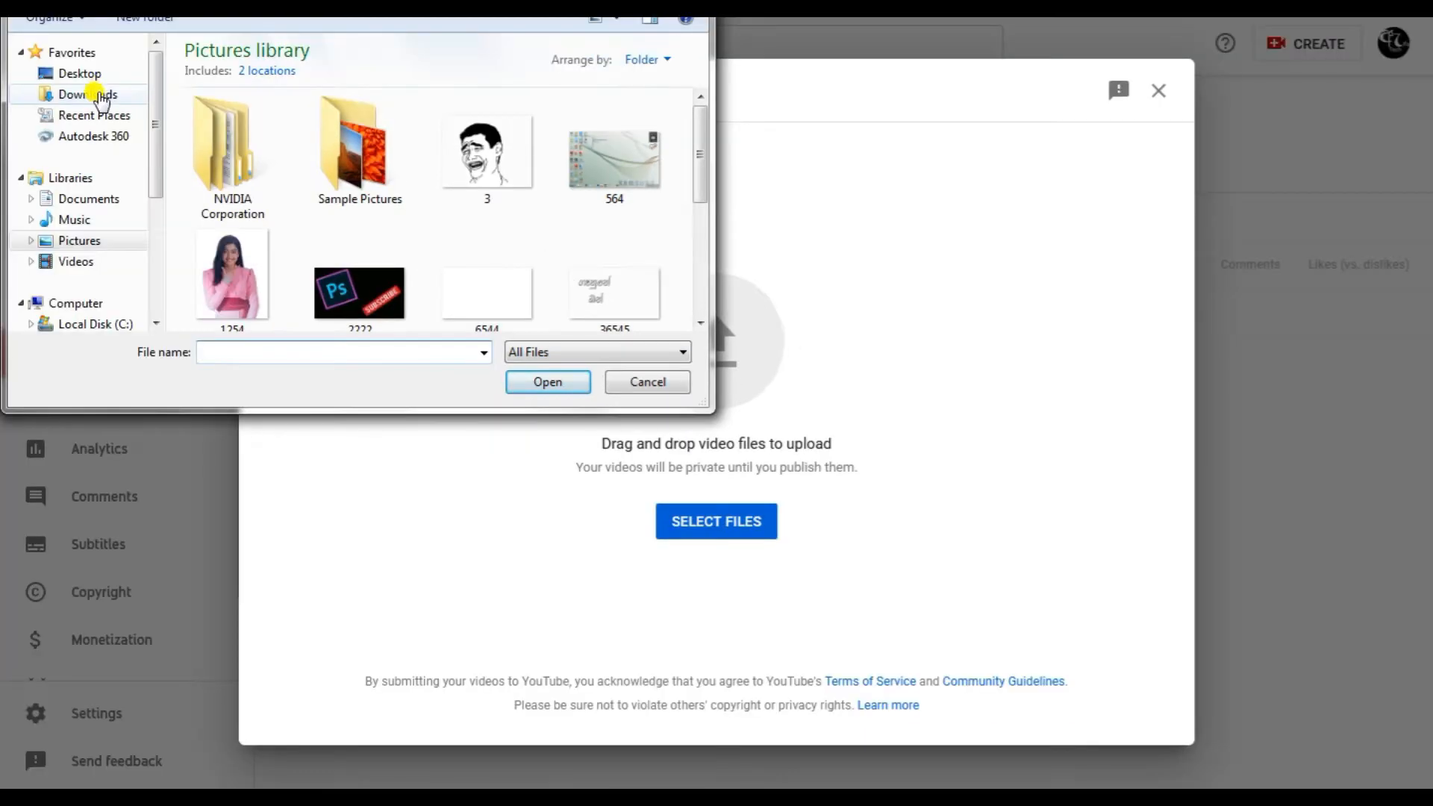
pyautogui.click(90, 94)
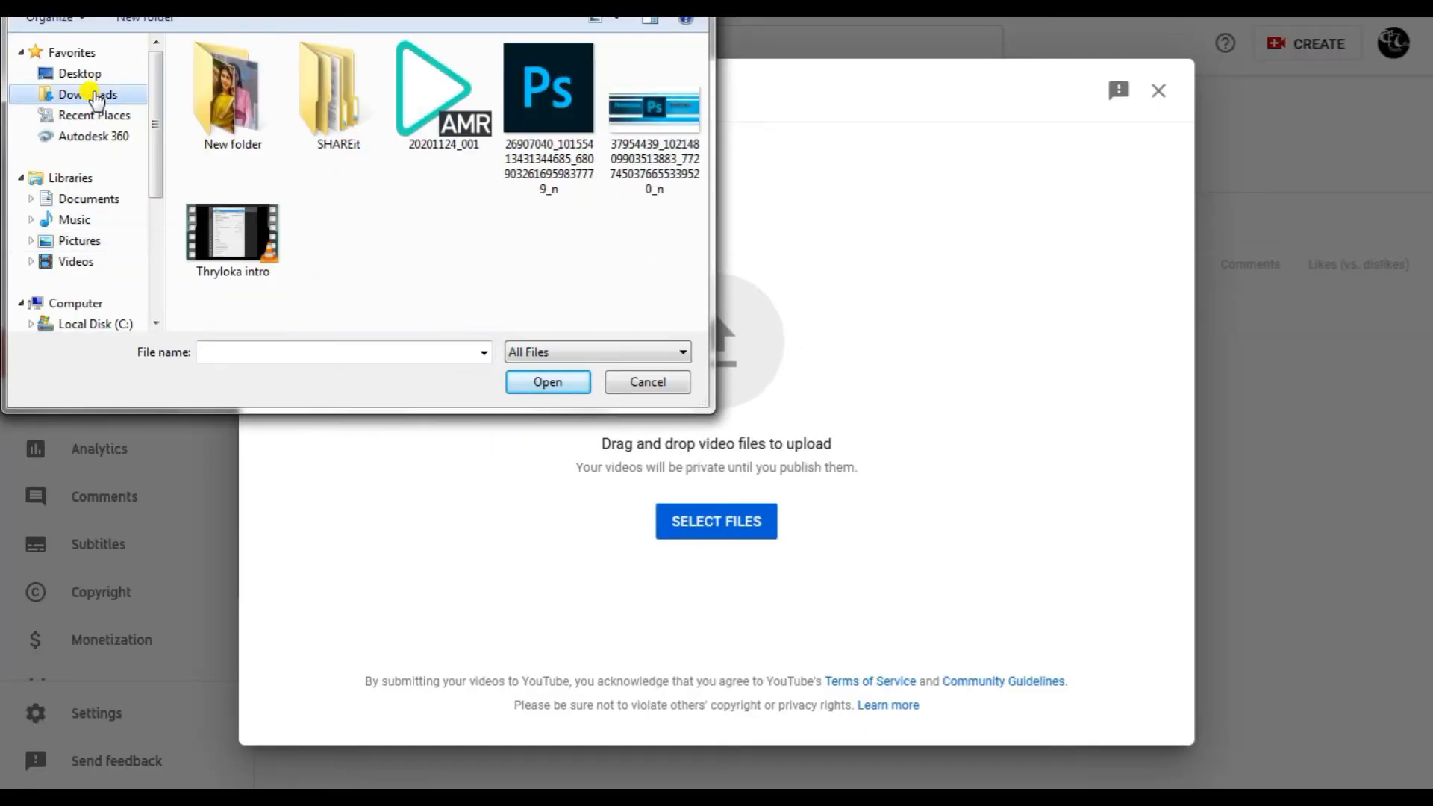
pyautogui.click(256, 237)
pyautogui.click(545, 380)
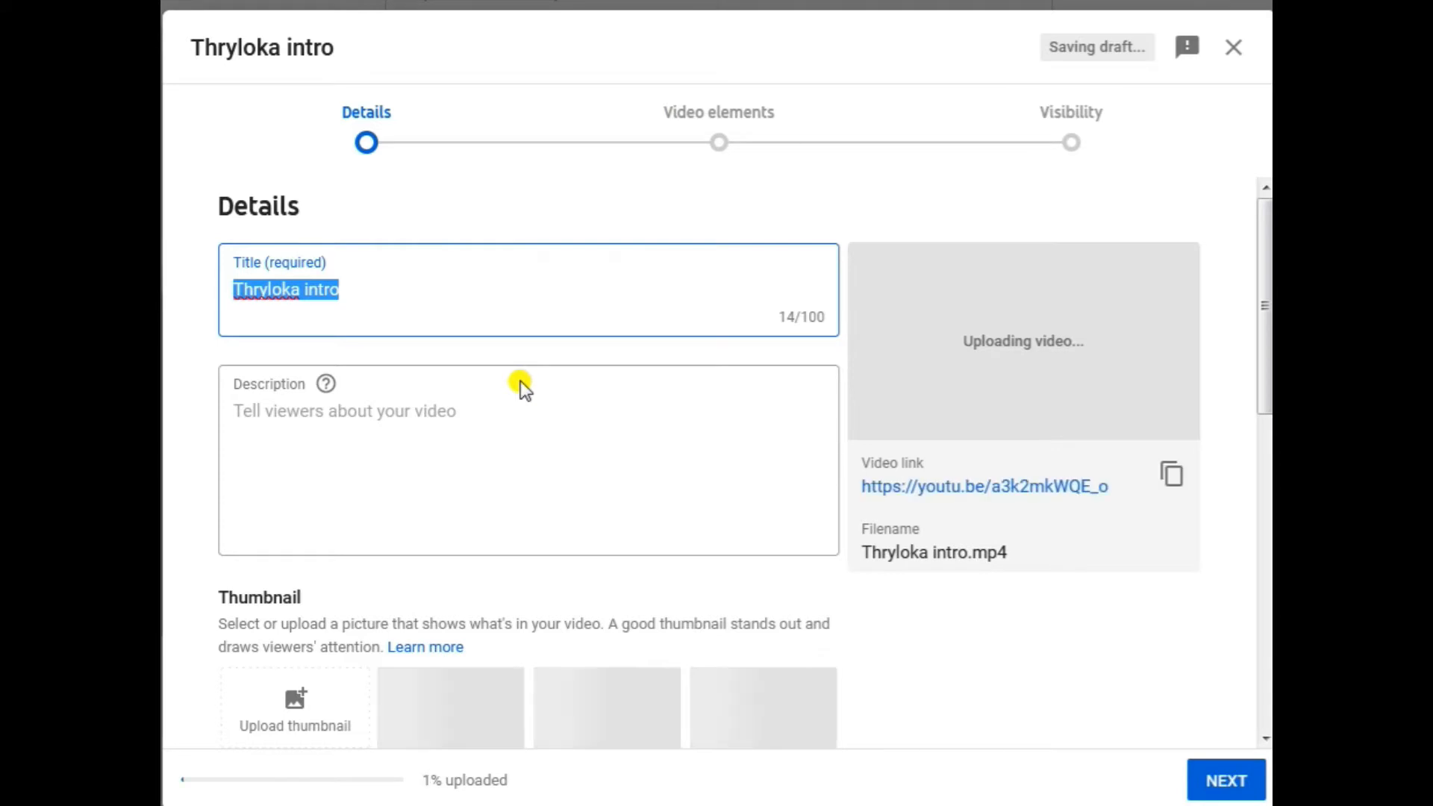
# Step: Replace the video title with "how to change background a photo in adobe photoshop cc 2015 sinhala"
pyautogui.press('BackSpace')
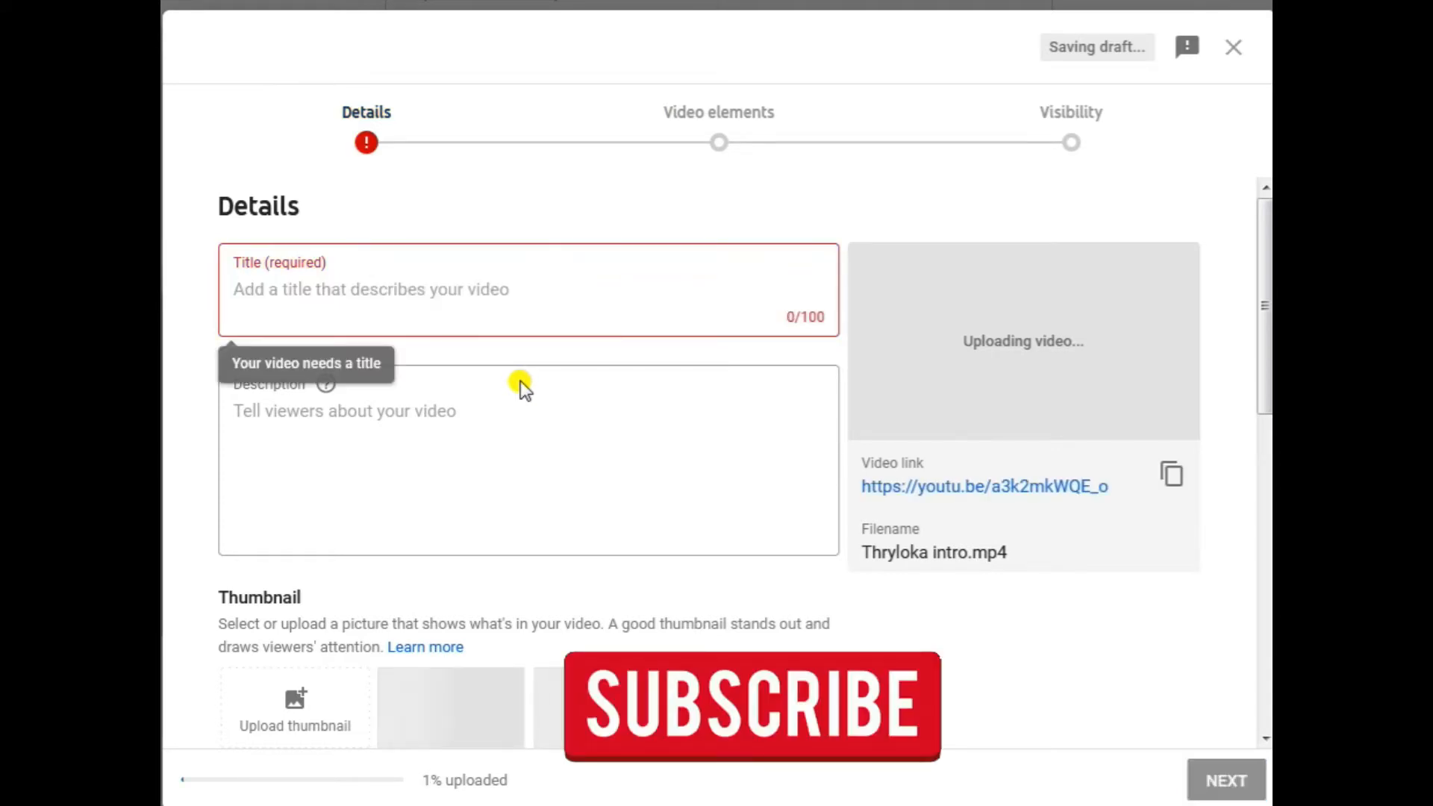
pyautogui.click(297, 301)
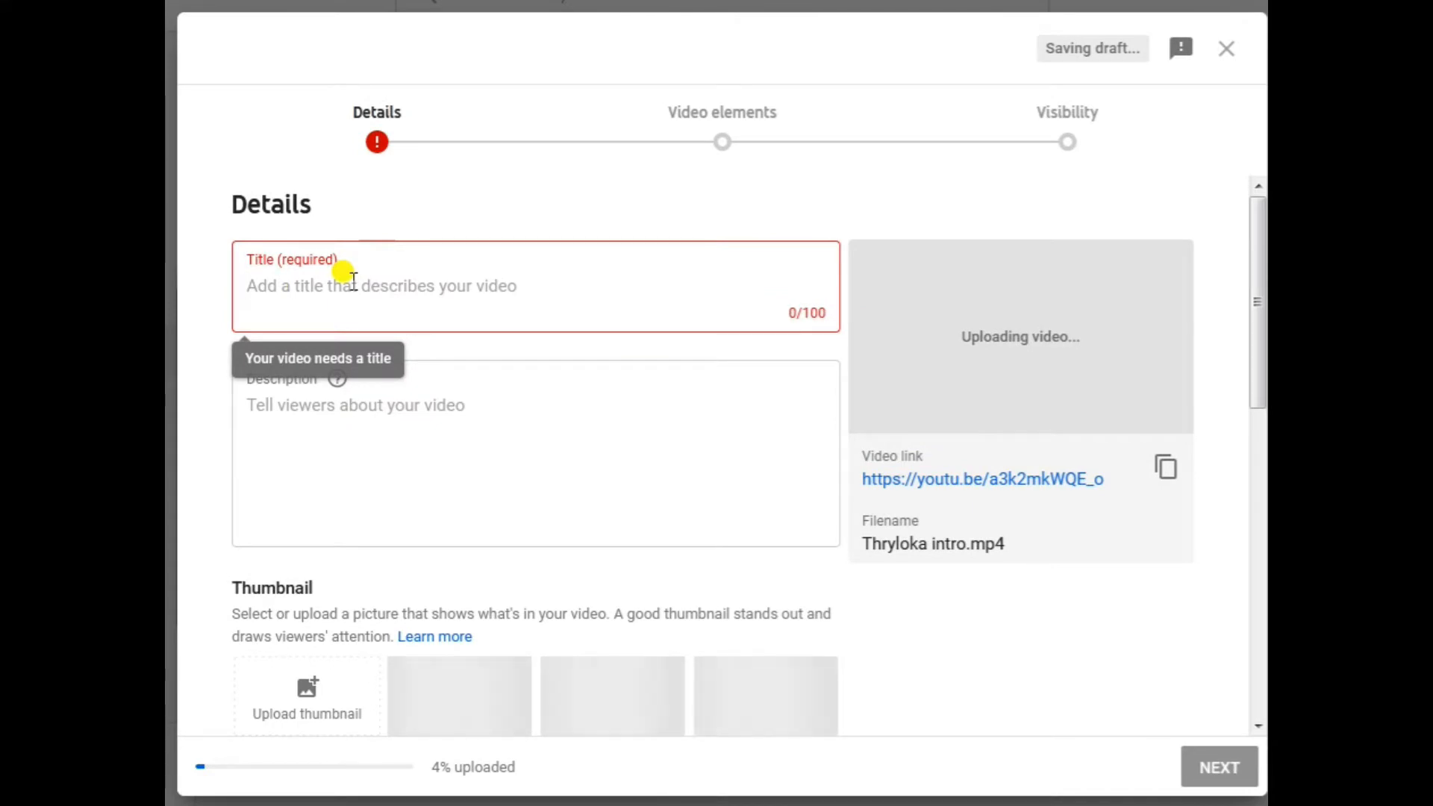
pyautogui.write('how to change background a photo in adobe photoshop cc 2015 sinhala')
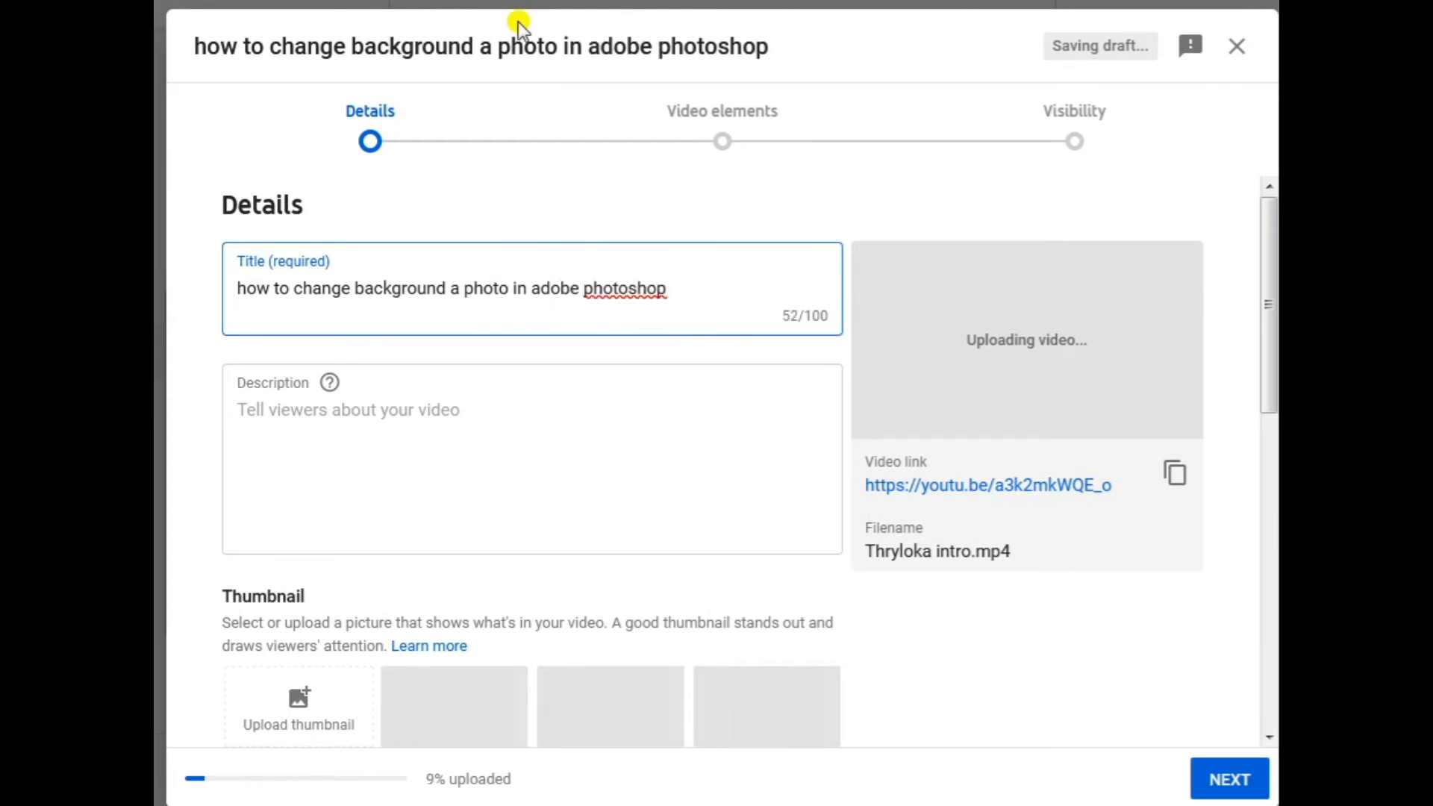
# Step: Enter "thanks for watching and come again...." as the first line of the video description
pyautogui.click(354, 408)
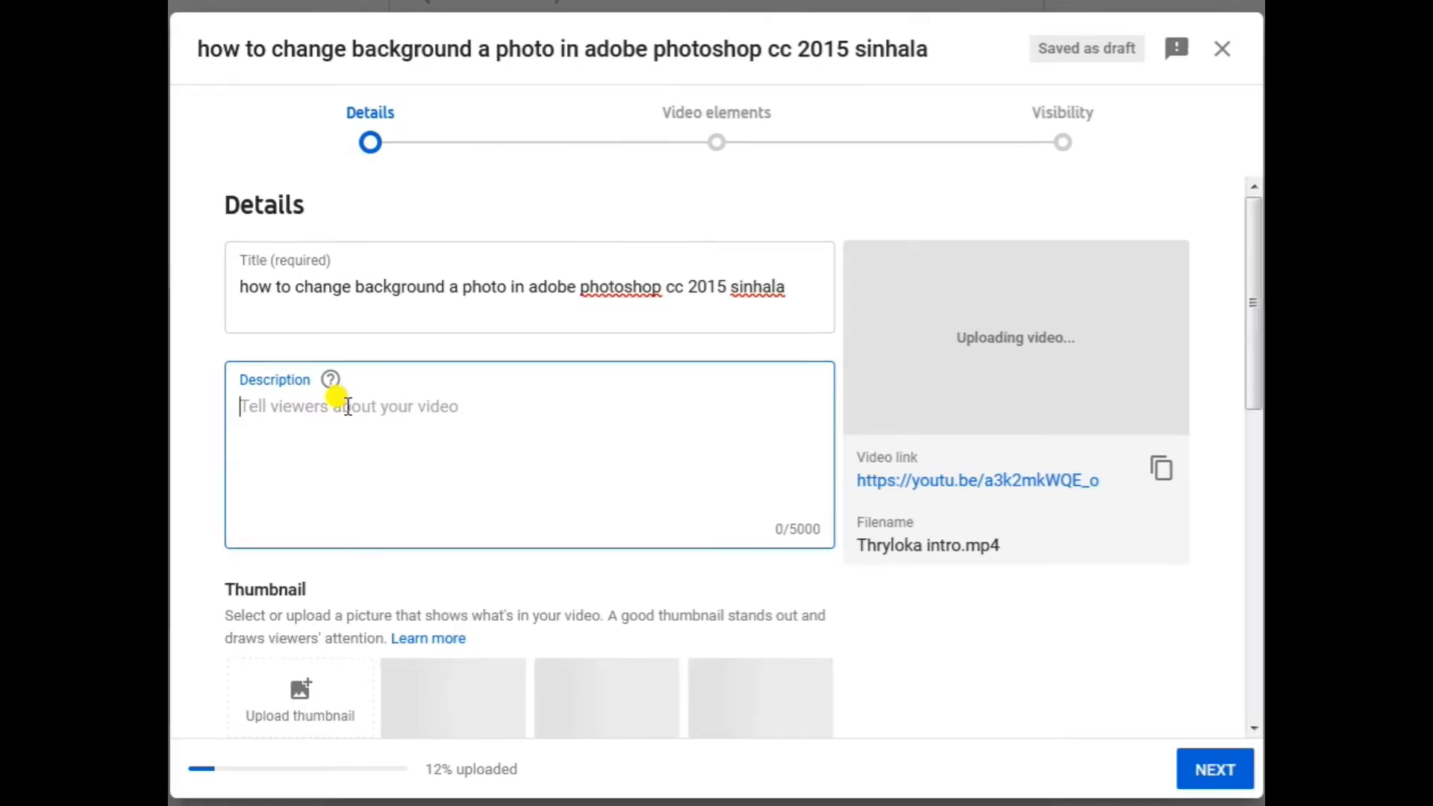
pyautogui.write('thanks for watchin')
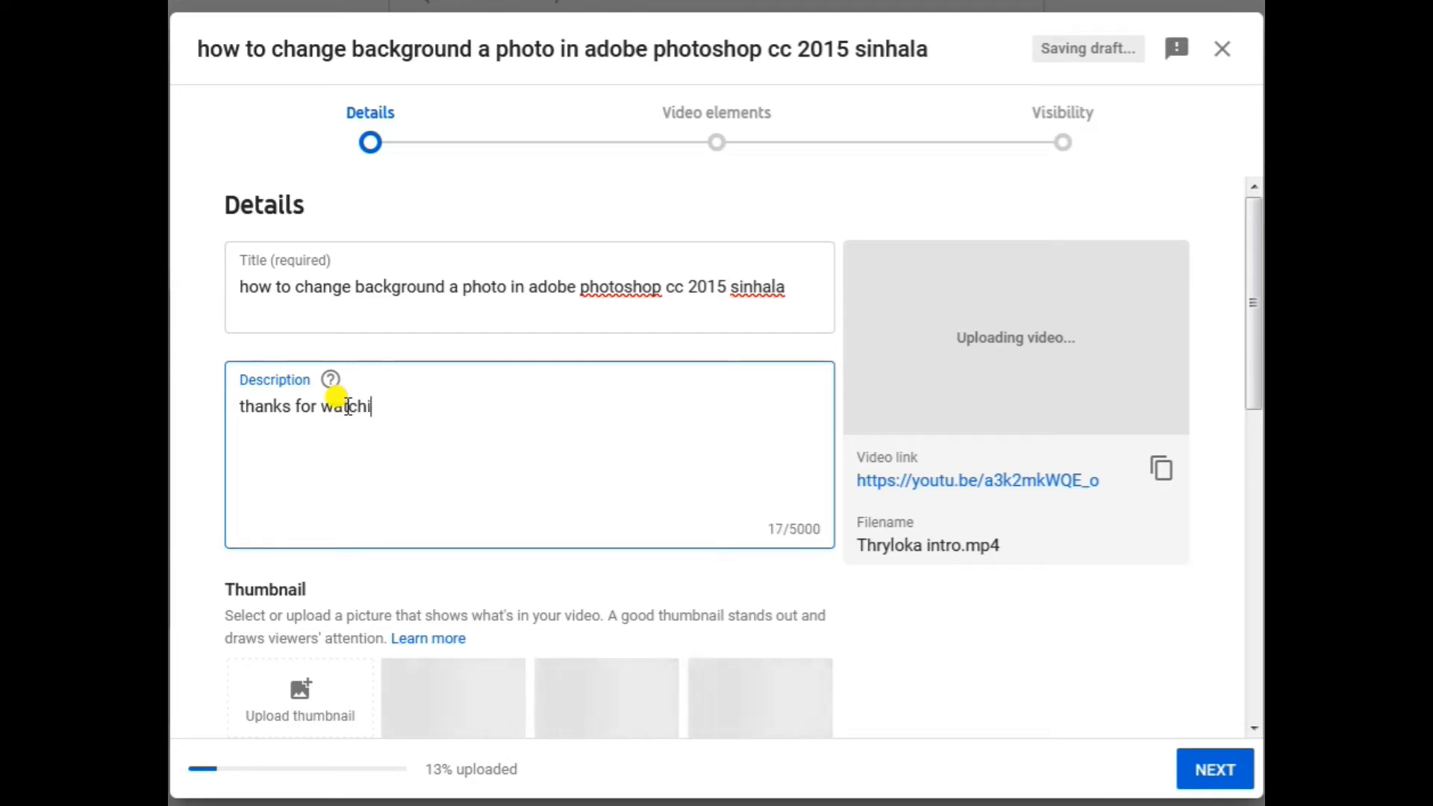
pyautogui.write('g and come again....')
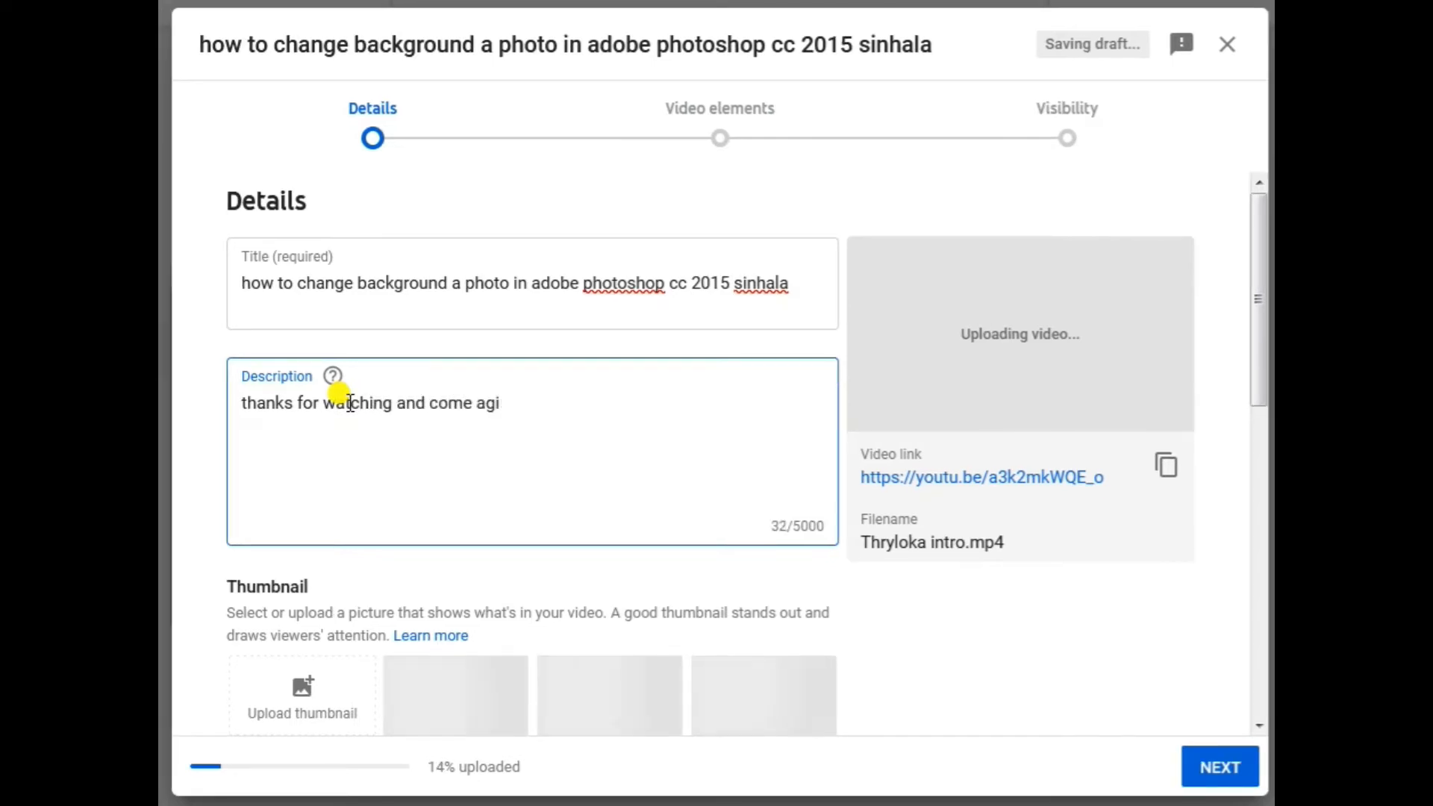
# Step: Add the line "don't forget subscribe" to the description, separated from the first line by a blank line
pyautogui.press('Return')
pyautogui.press('Return')
pyautogui.write("don't forget")
pyautogui.press('Left')
pyautogui.press('Left')
pyautogui.press('Left')
pyautogui.press('Left')
pyautogui.press('Left')
pyautogui.press('Left')
pyautogui.press('Left')
pyautogui.press('Left')
pyautogui.write("'")
pyautogui.press('End')
pyautogui.write('subscribe')
# Step: Upload the fgfgrfd image from the Pictures library as the video's custom thumbnail
pyautogui.moveTo(1253, 269); pyautogui.dragTo(1254, 375)
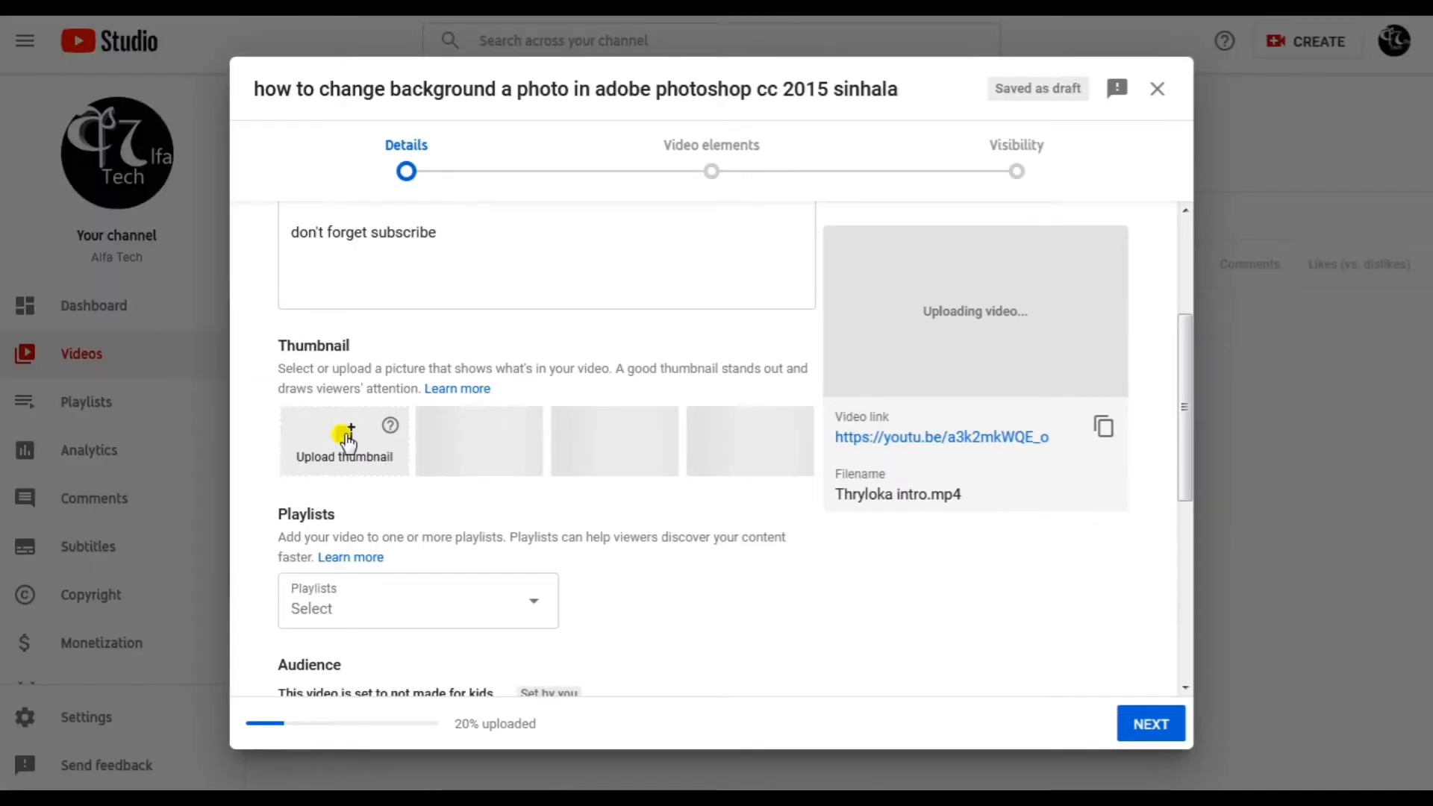
pyautogui.click(322, 471)
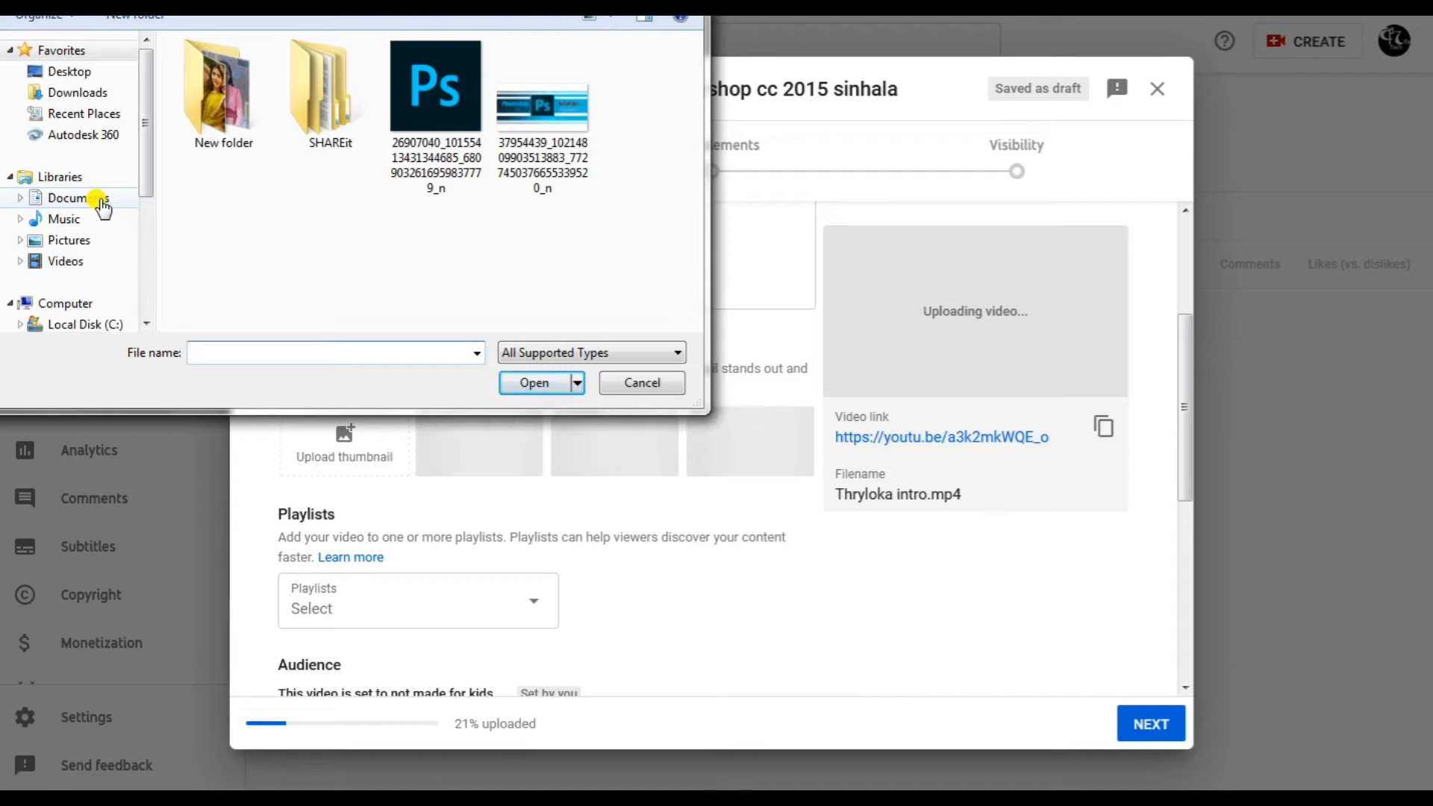
pyautogui.click(101, 240)
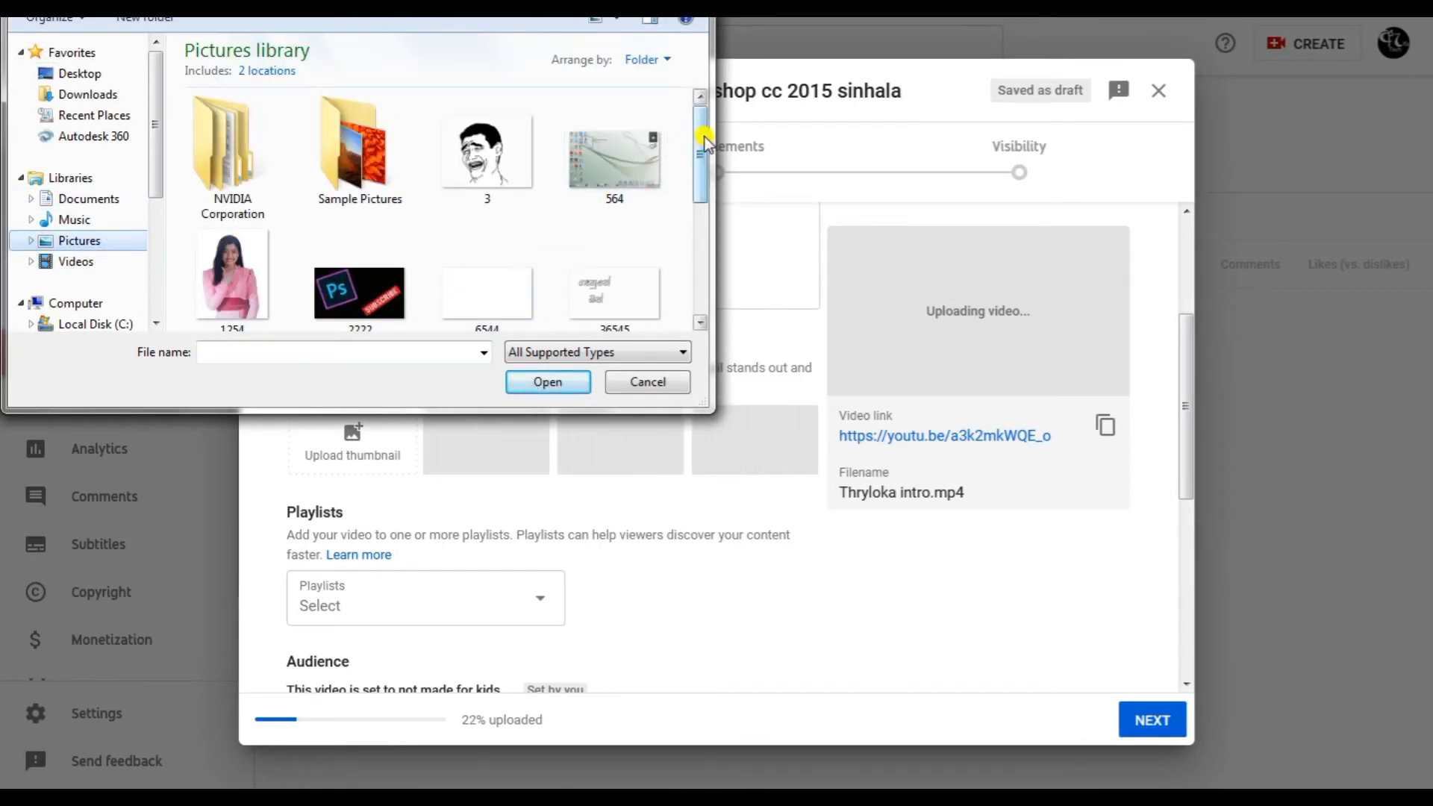
pyautogui.moveTo(701, 135); pyautogui.dragTo(699, 200)
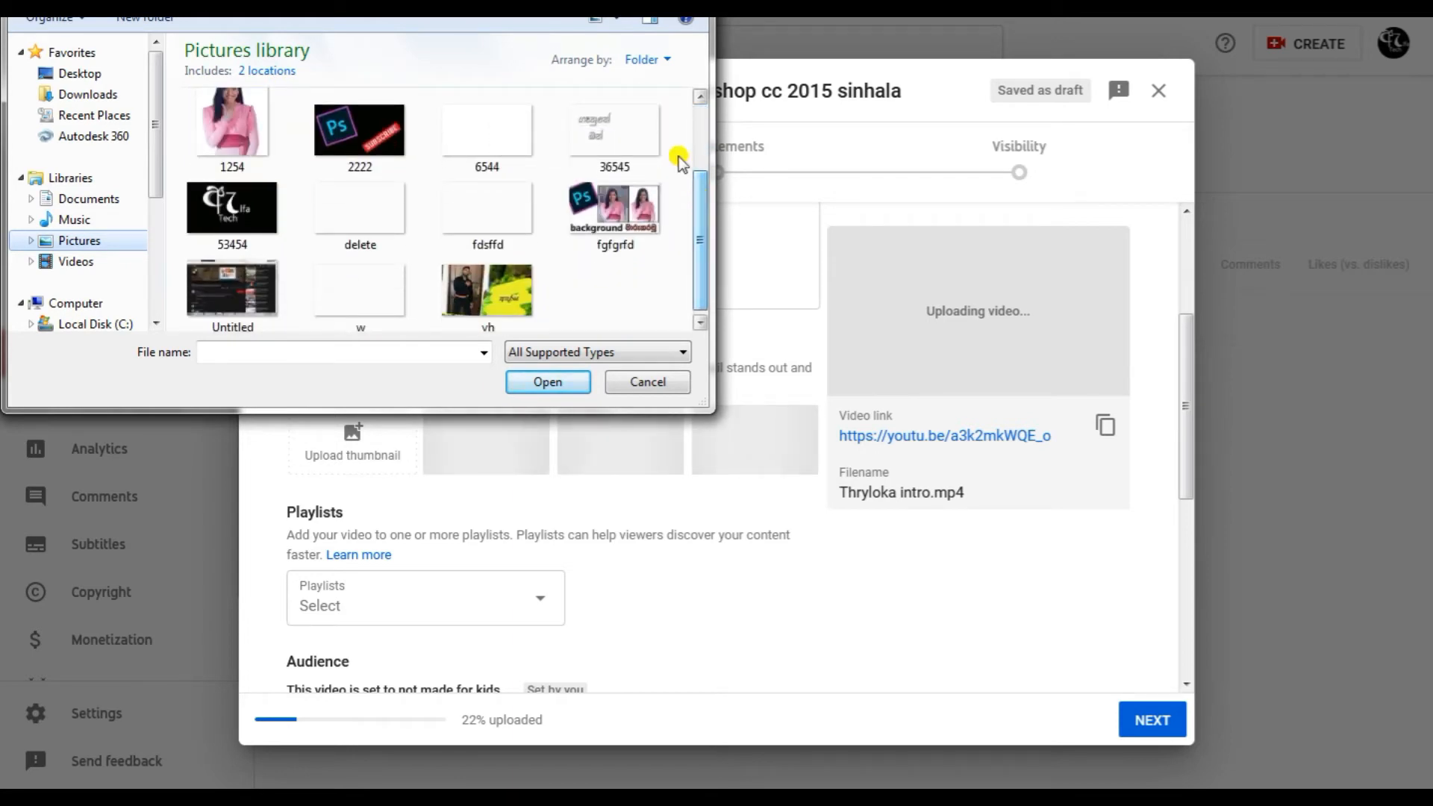
pyautogui.doubleClick(624, 209)
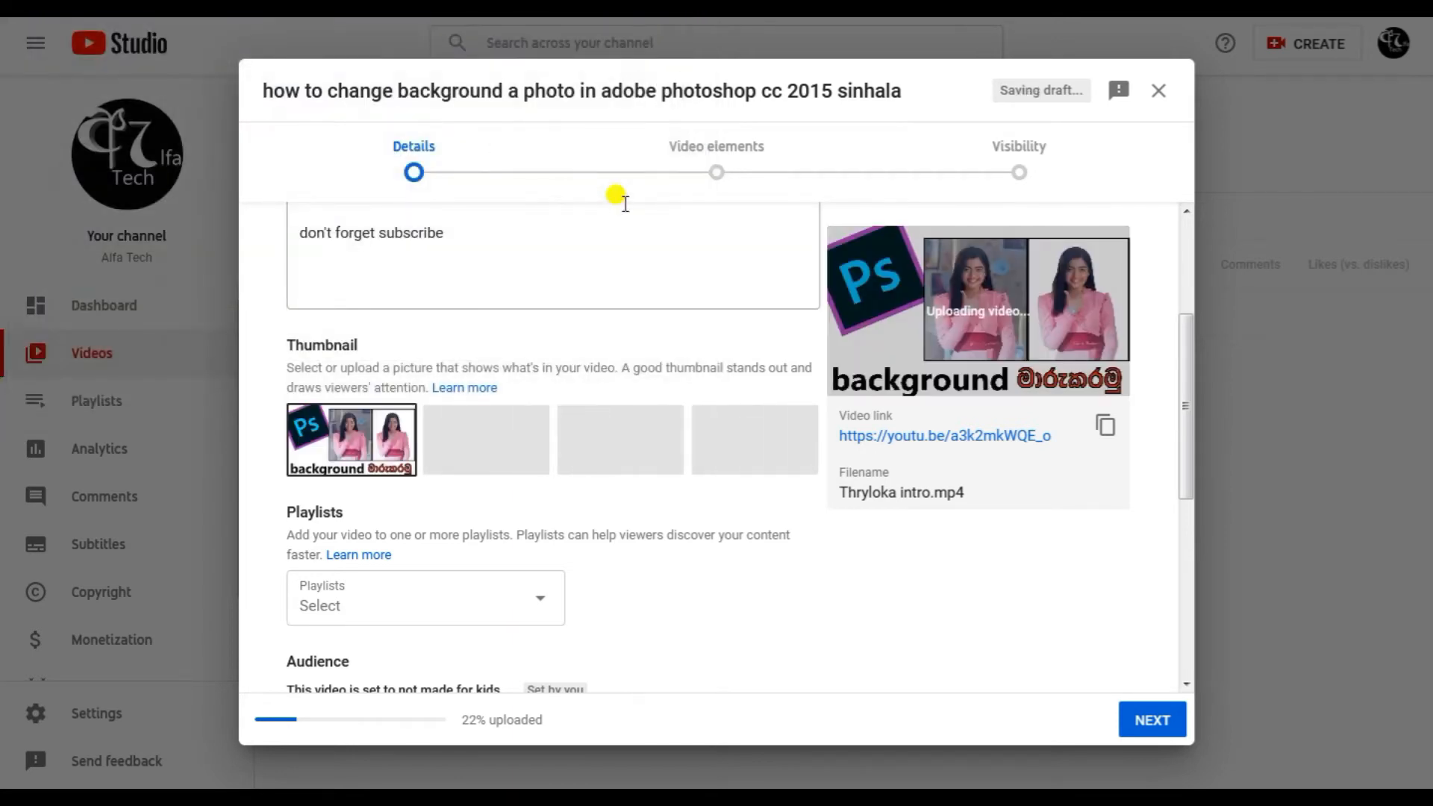
# Step: Expand the additional video details and add the tags how to, alfa tech, new, sinhala and 2020
pyautogui.scroll(-5, 534, 515)
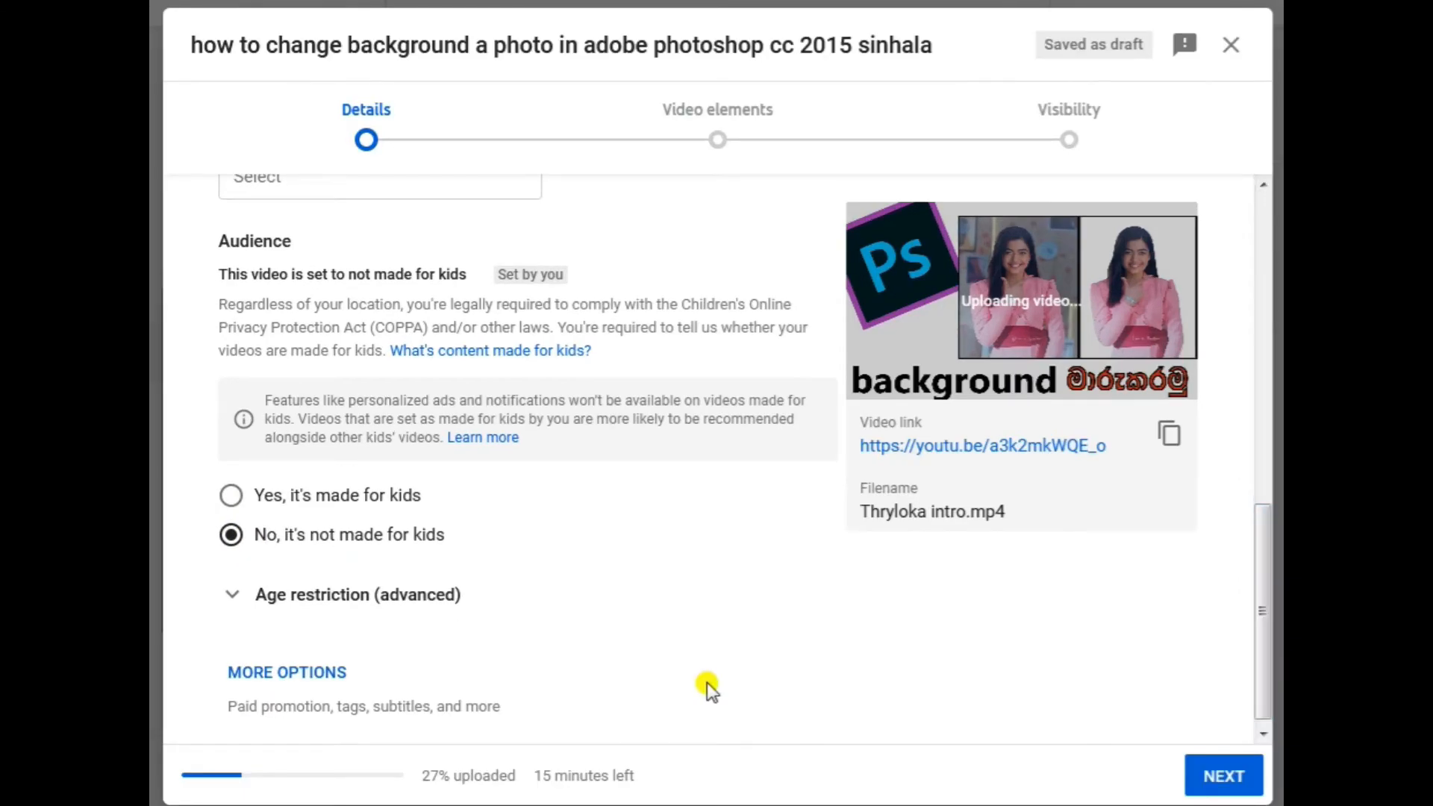
pyautogui.click(296, 675)
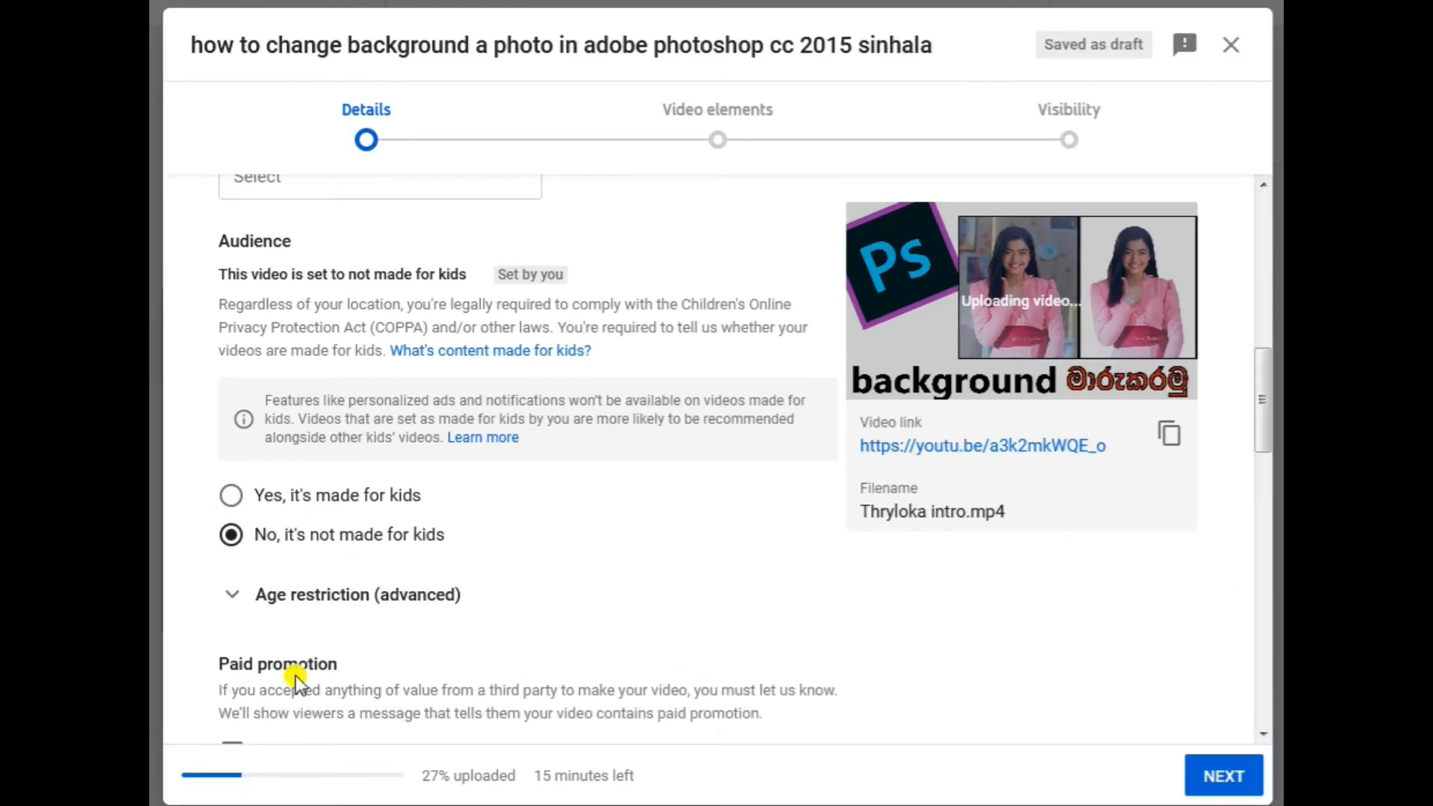
pyautogui.moveTo(1265, 373); pyautogui.dragTo(1250, 508)
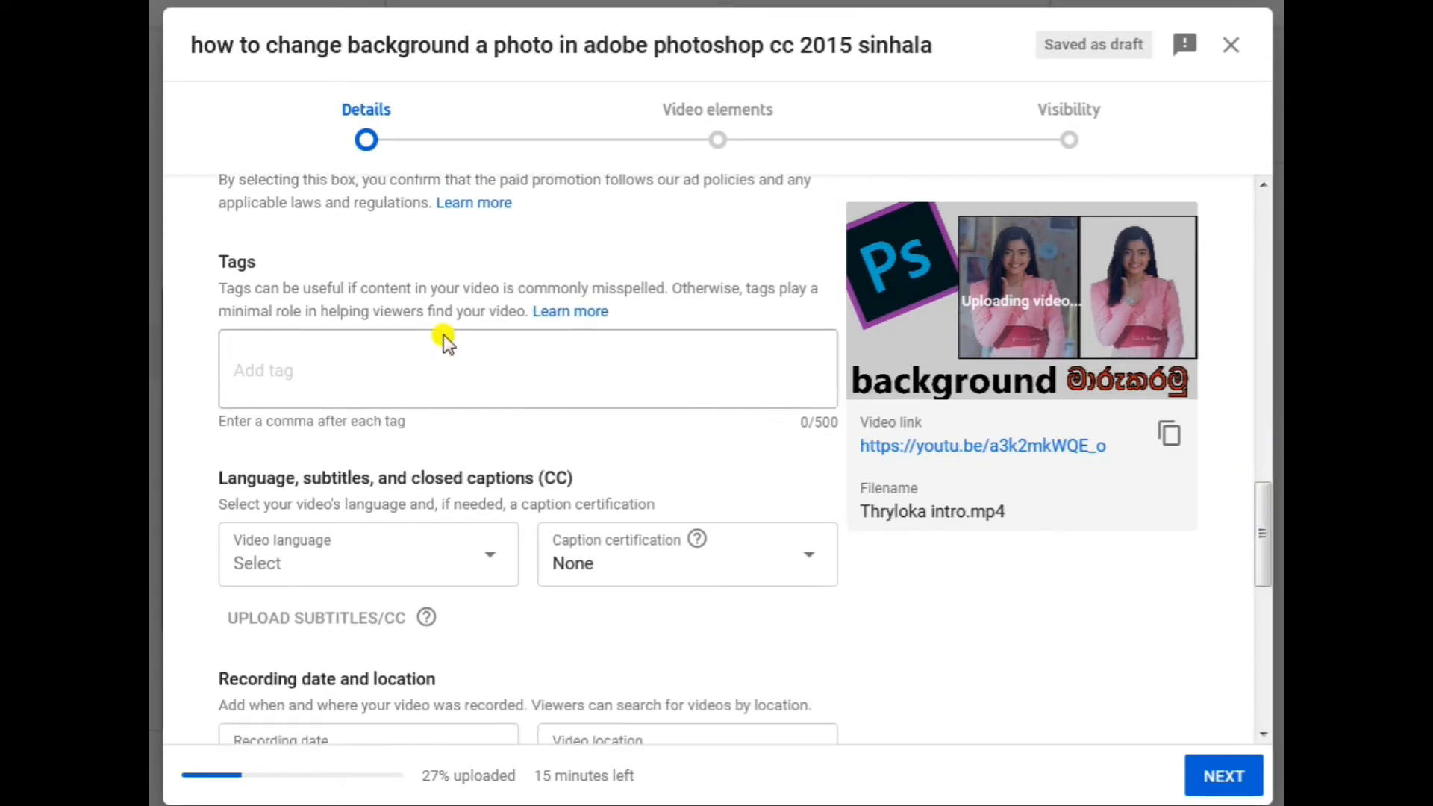
pyautogui.click(256, 369)
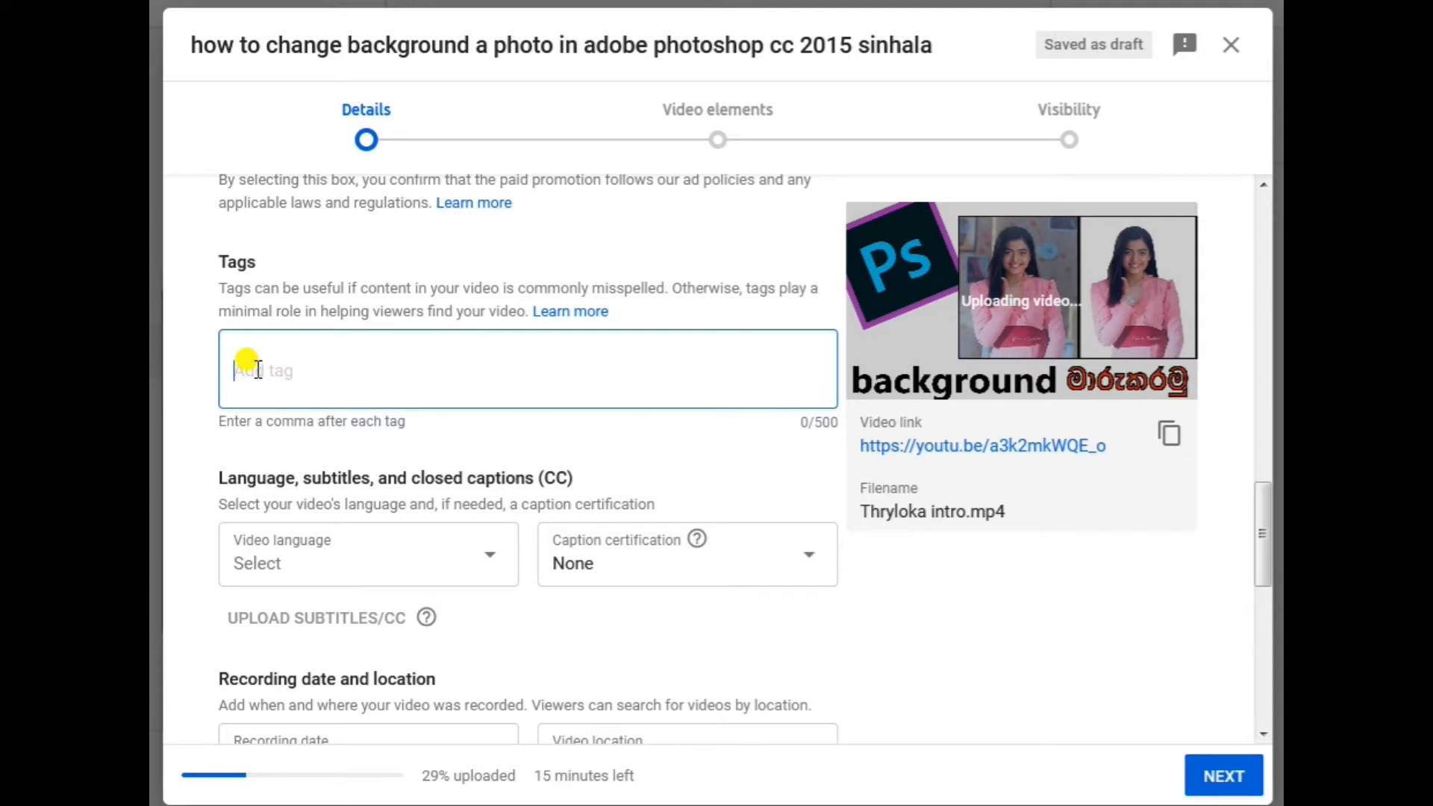
pyautogui.write('how to,')
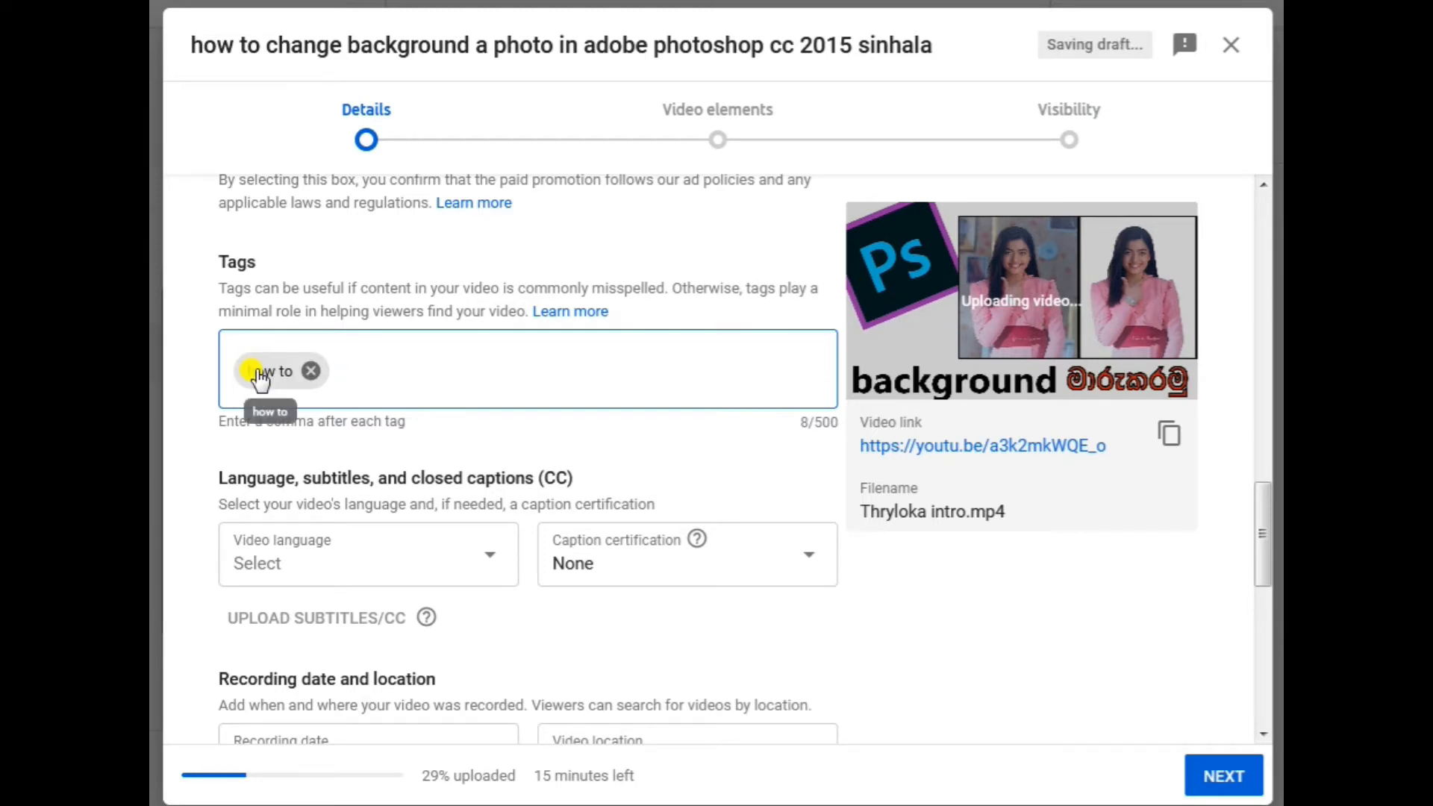
pyautogui.write('alfa tech')
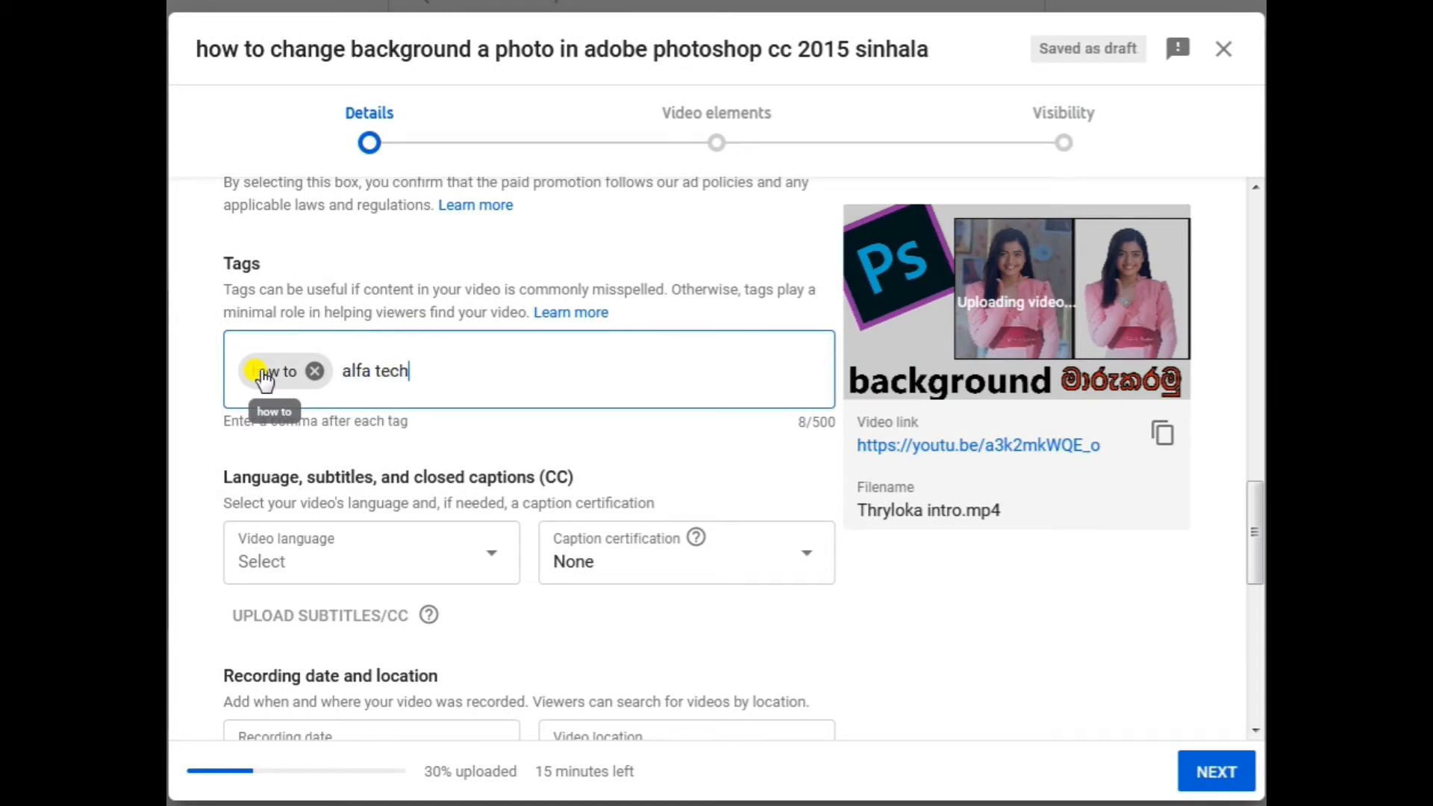
pyautogui.write(',')
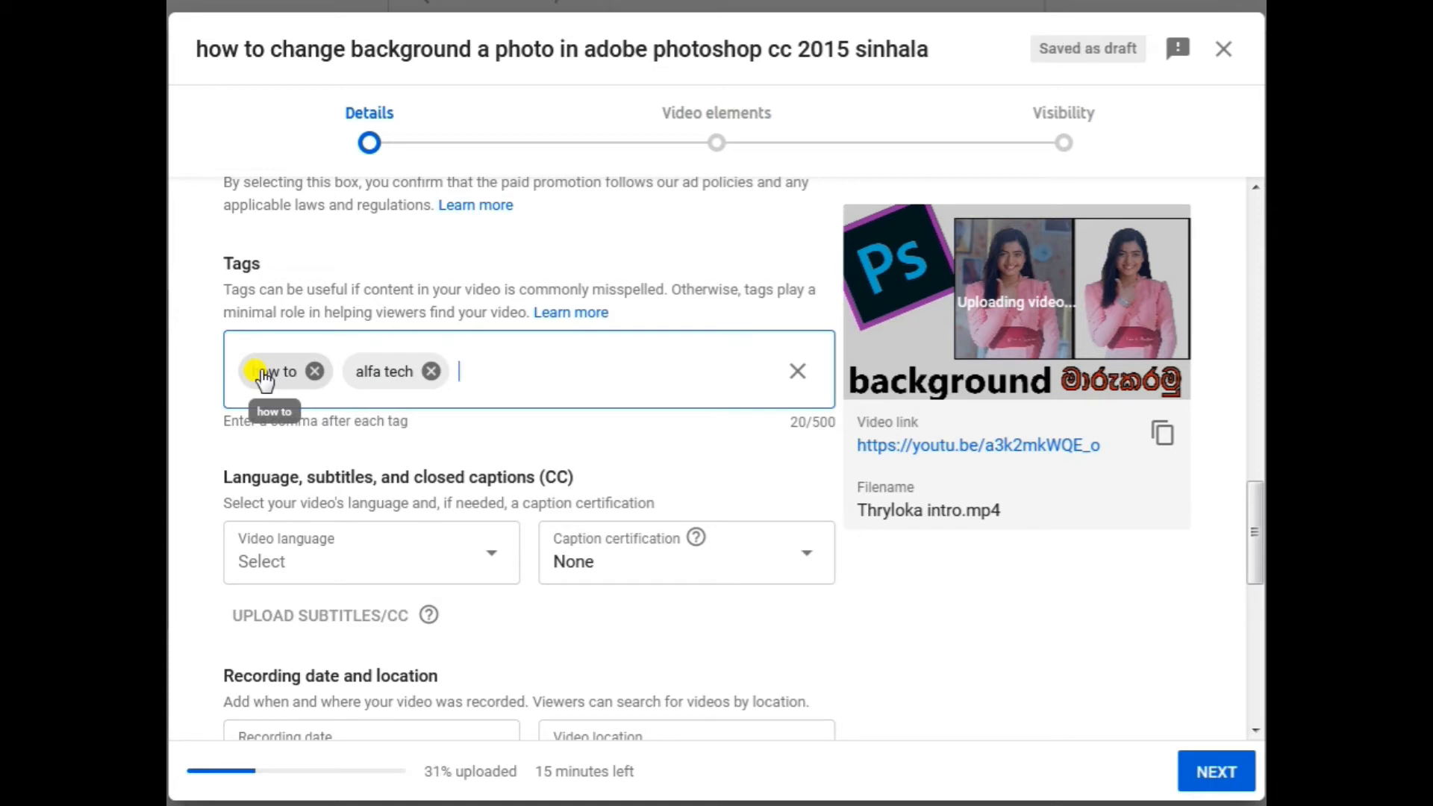
pyautogui.write('new,sinhala,')
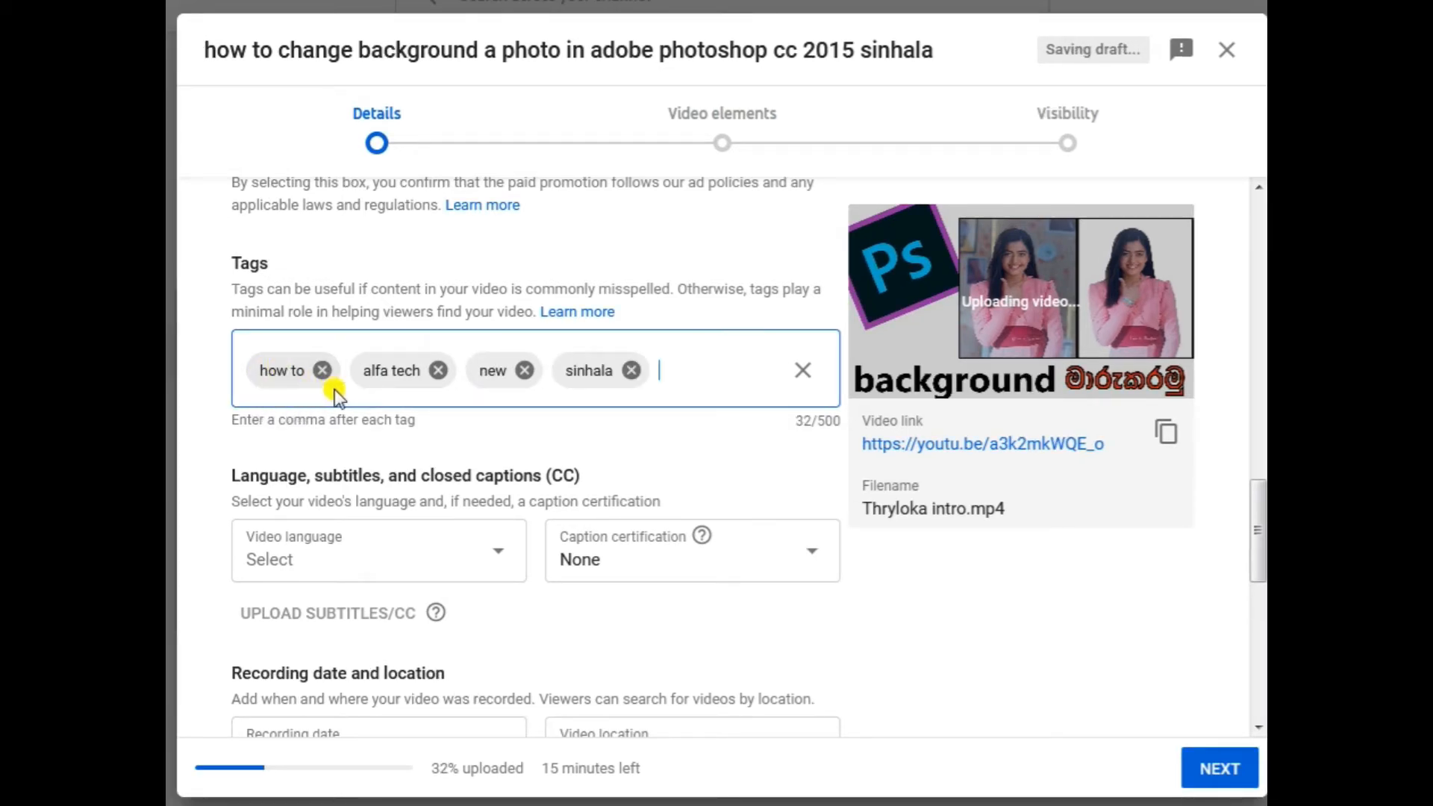
pyautogui.write('2020')
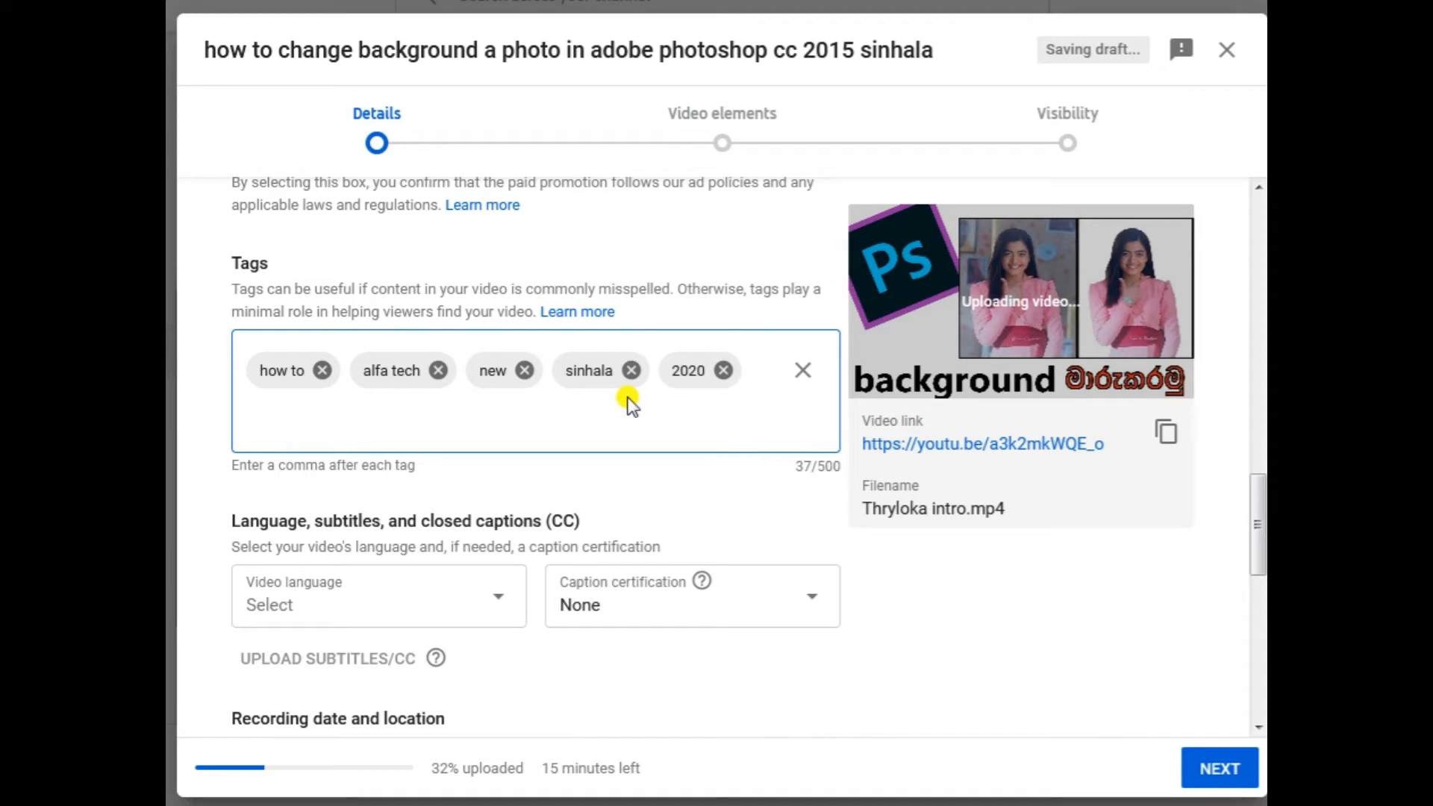
# Step: Add the tags tutorial, top 10, aducational video, photoshop, photoshopcc2015, adobe, adobe photoshop, photo editing and background chane
pyautogui.write(',tuto')
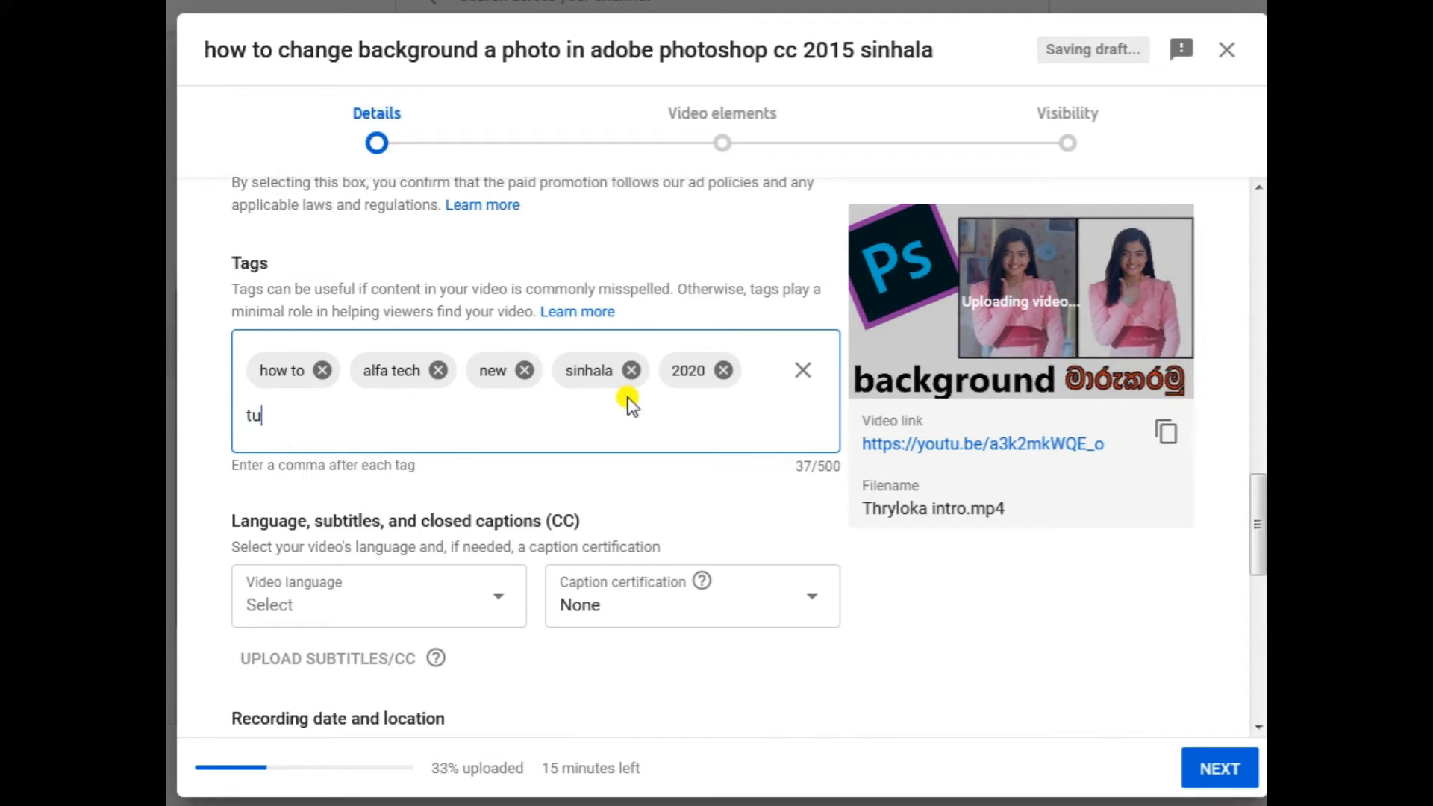
pyautogui.write('rial,')
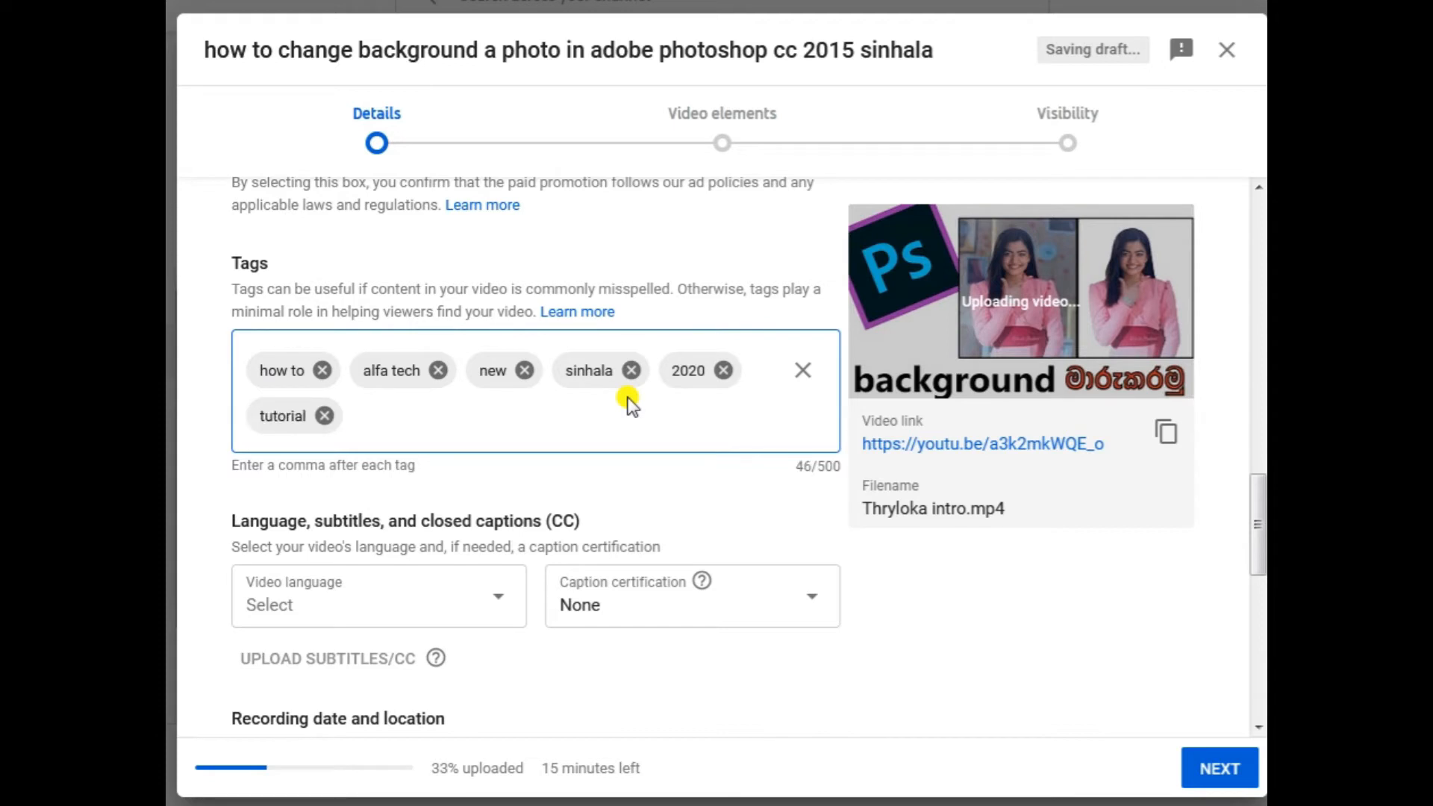
pyautogui.write('top 10,')
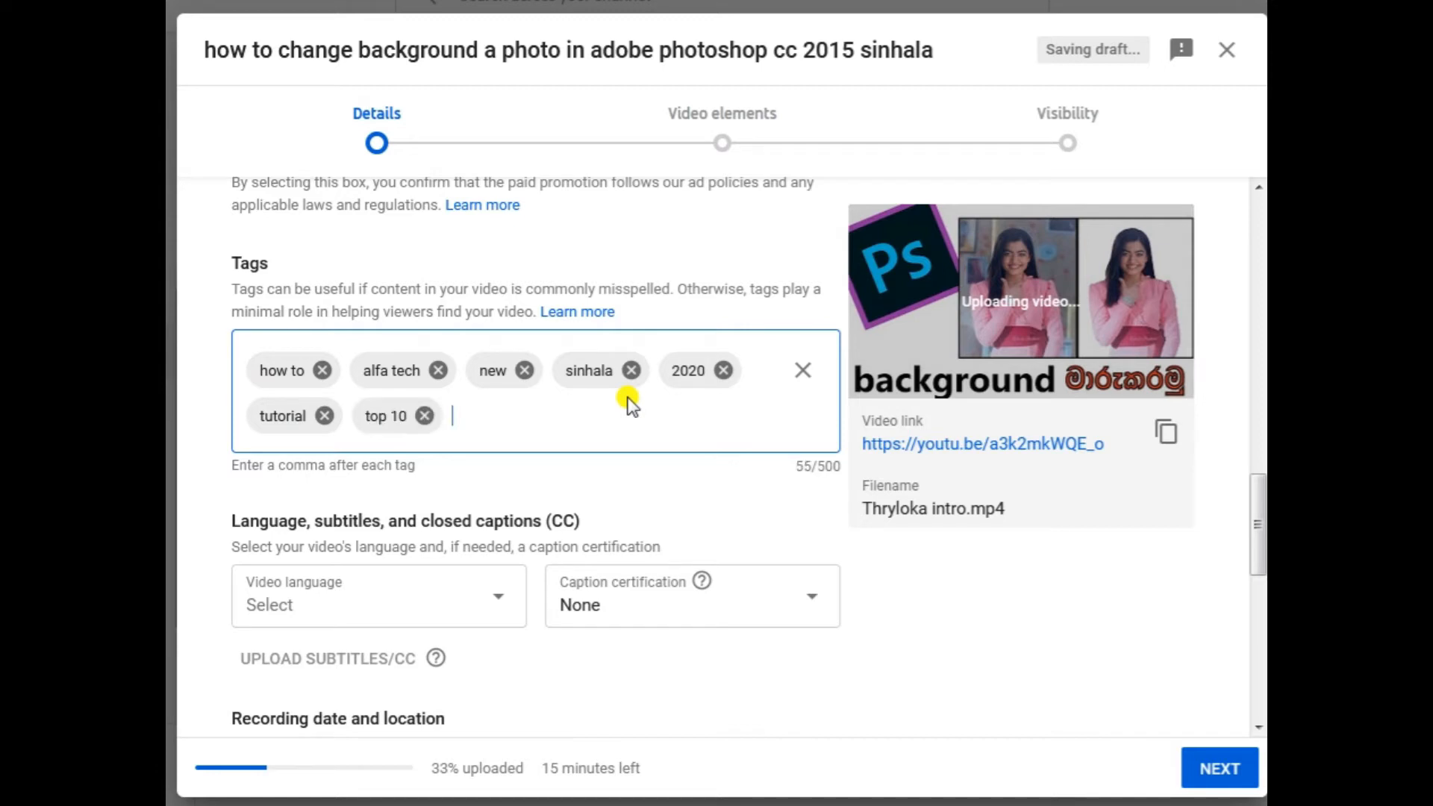
pyautogui.write('aducational video,')
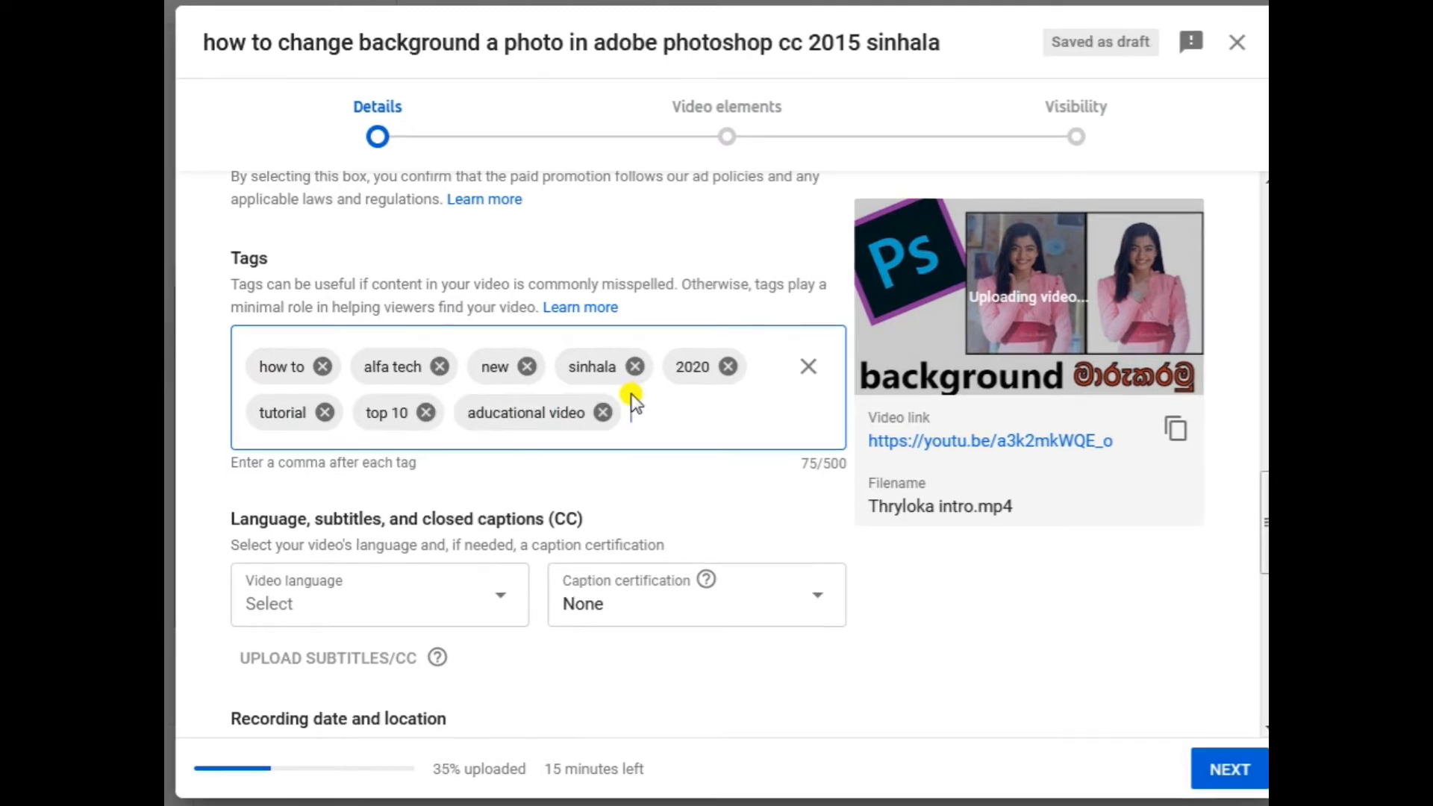
pyautogui.write('photoshop,photoshopcc2015,adobe,adobe photoshop,photo editing,background chane,')
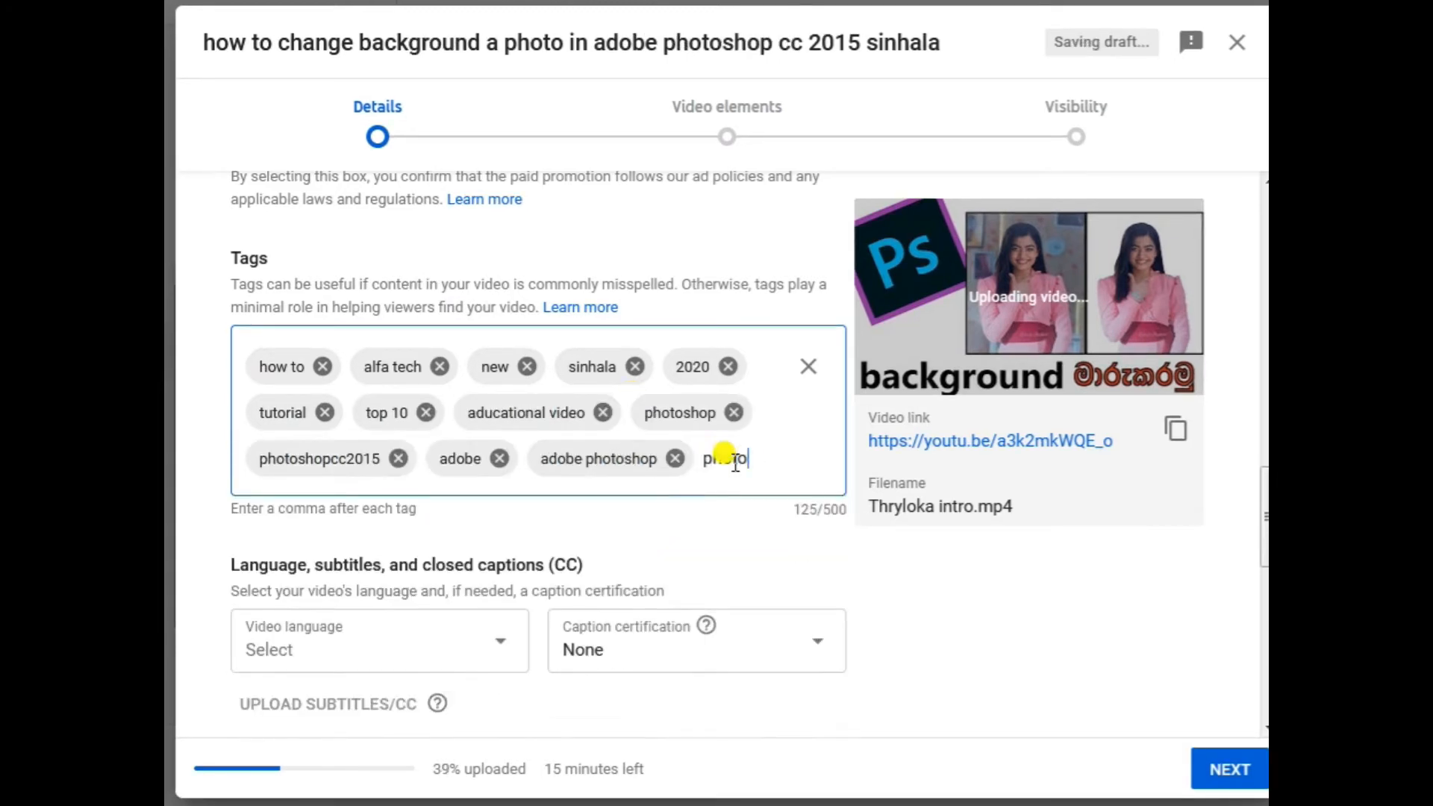
# Step: Set the video language to Sinhala
pyautogui.scroll(-2, 1269, 530)
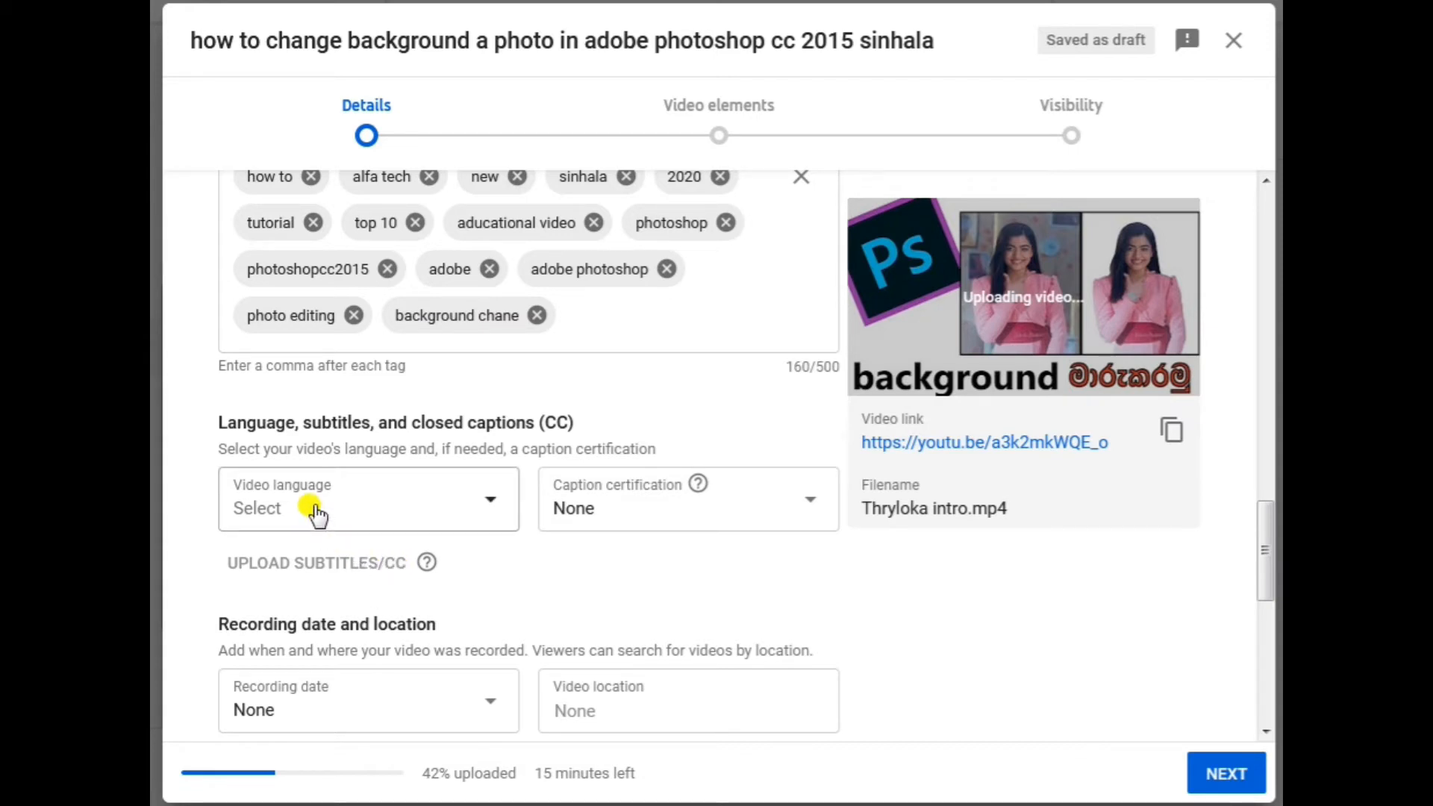
pyautogui.click(409, 513)
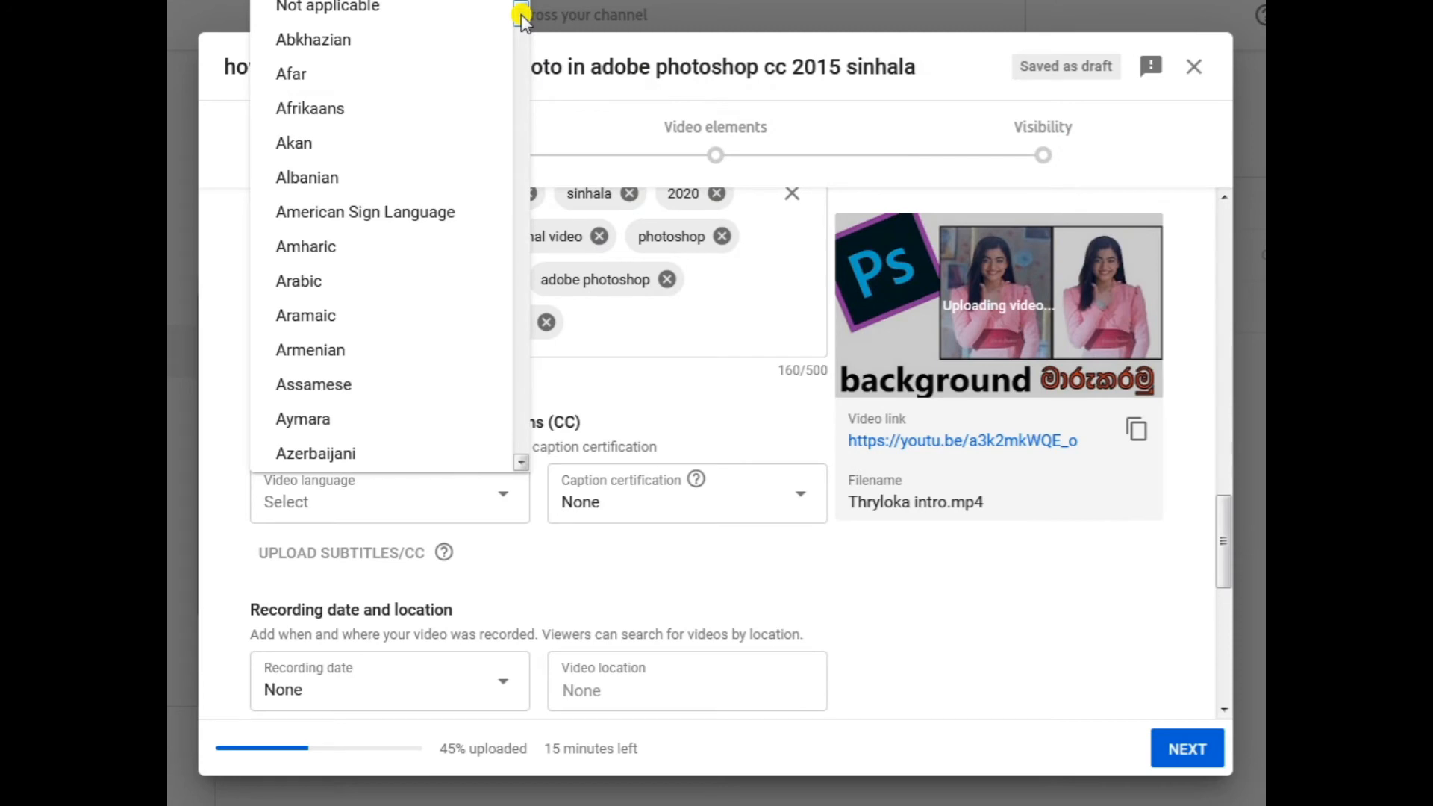
pyautogui.moveTo(521, 16); pyautogui.dragTo(527, 47)
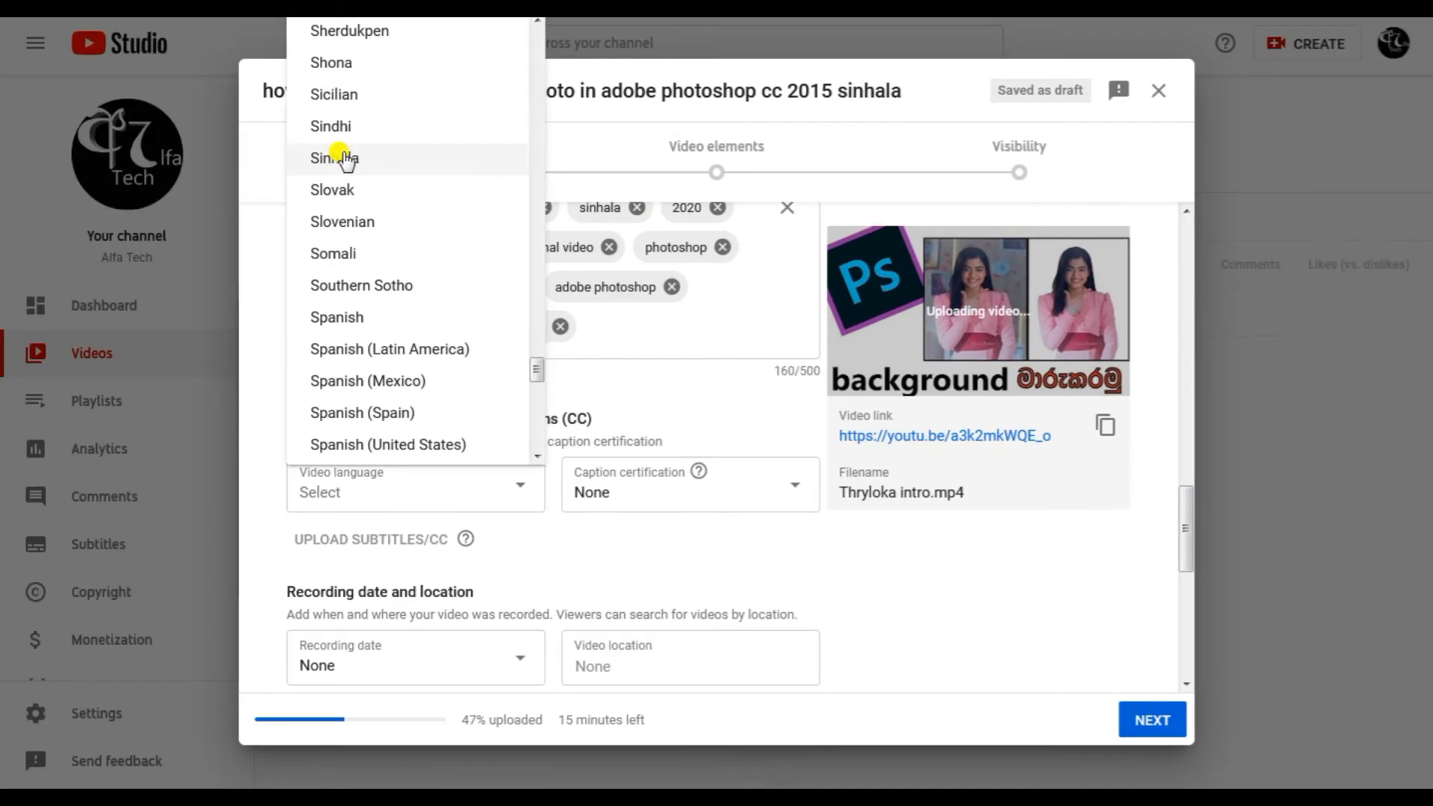
pyautogui.click(336, 156)
# Step: Search for the video location with "sri" and open the video's category choices
pyautogui.scroll(-3, 361, 244)
pyautogui.click(470, 474)
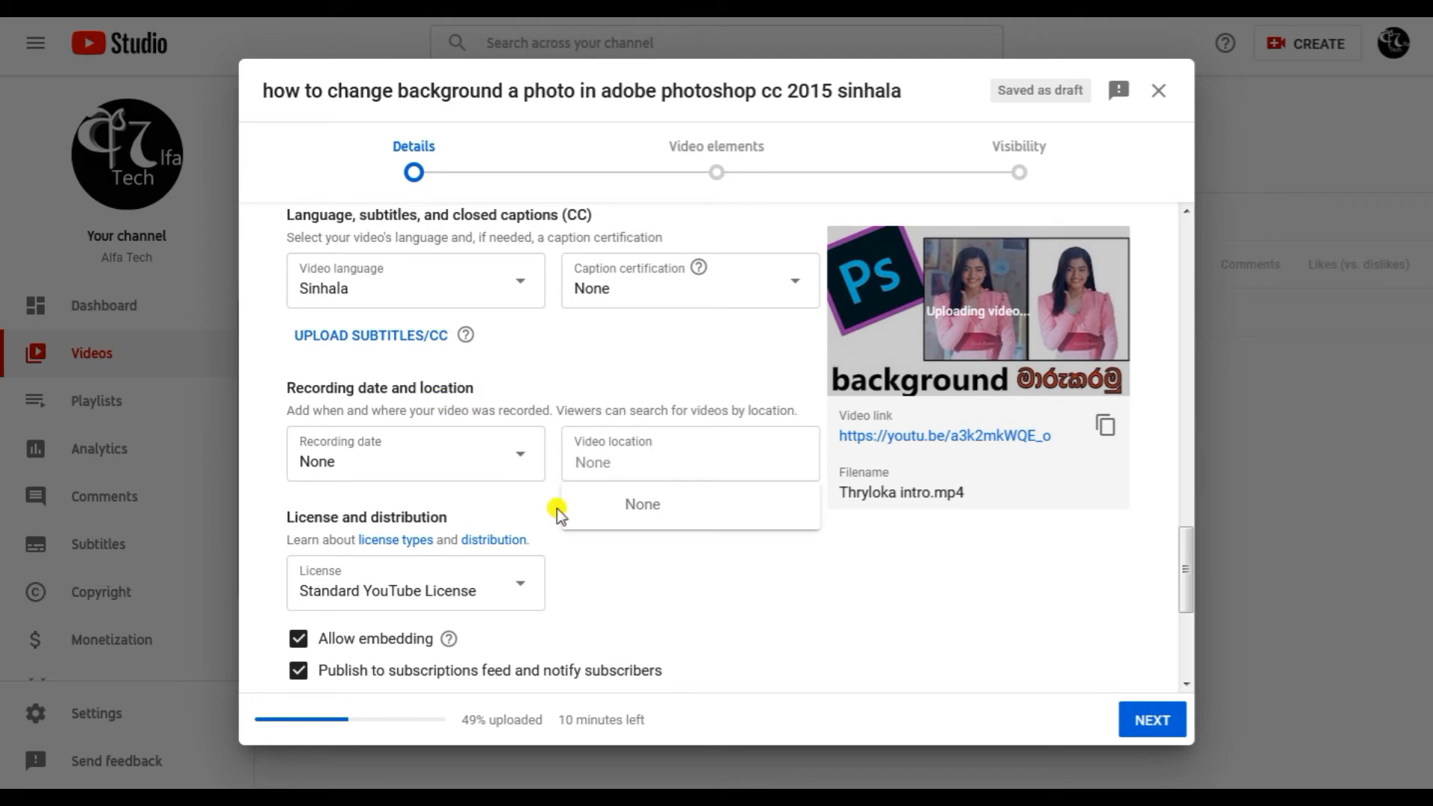
pyautogui.click(656, 455)
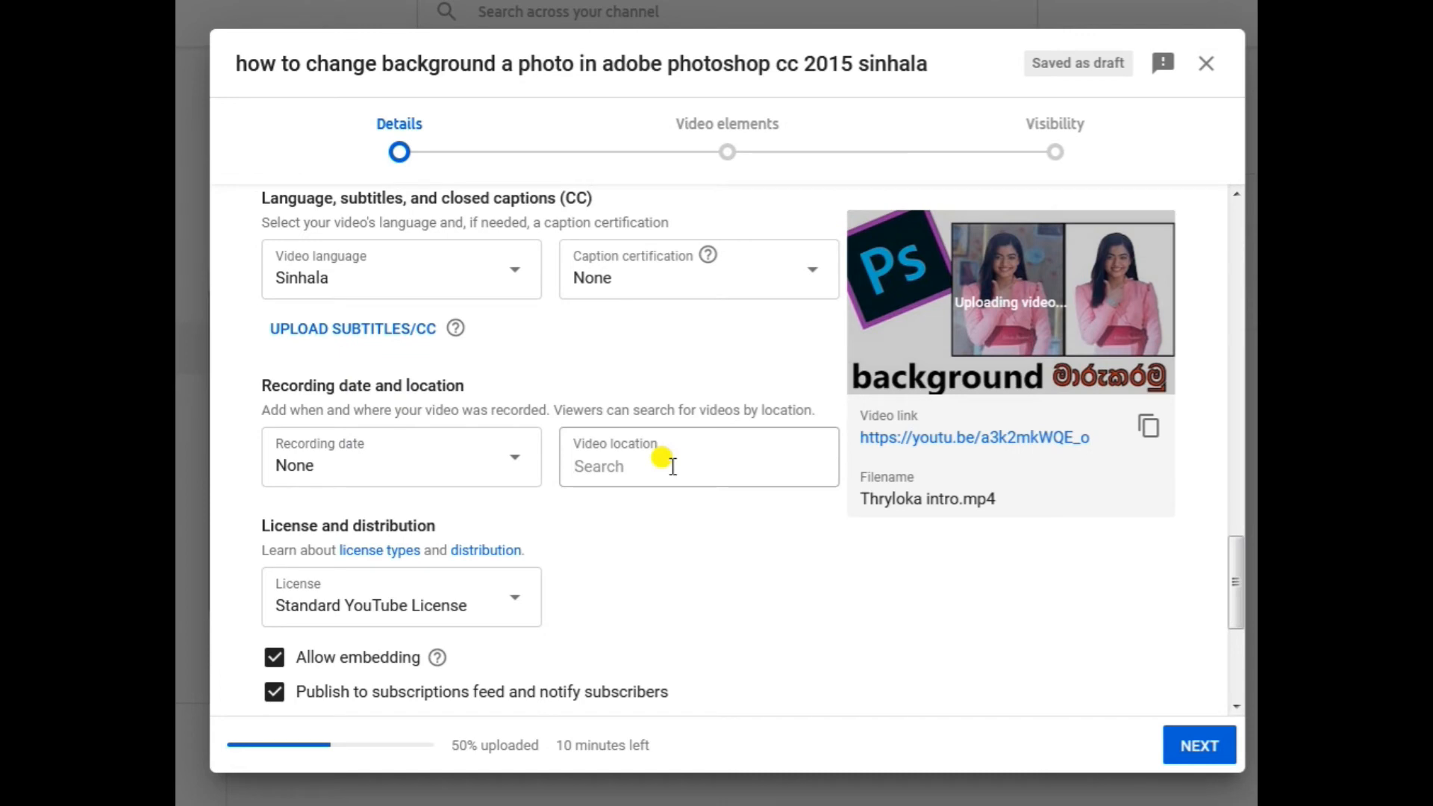
pyautogui.write('sri')
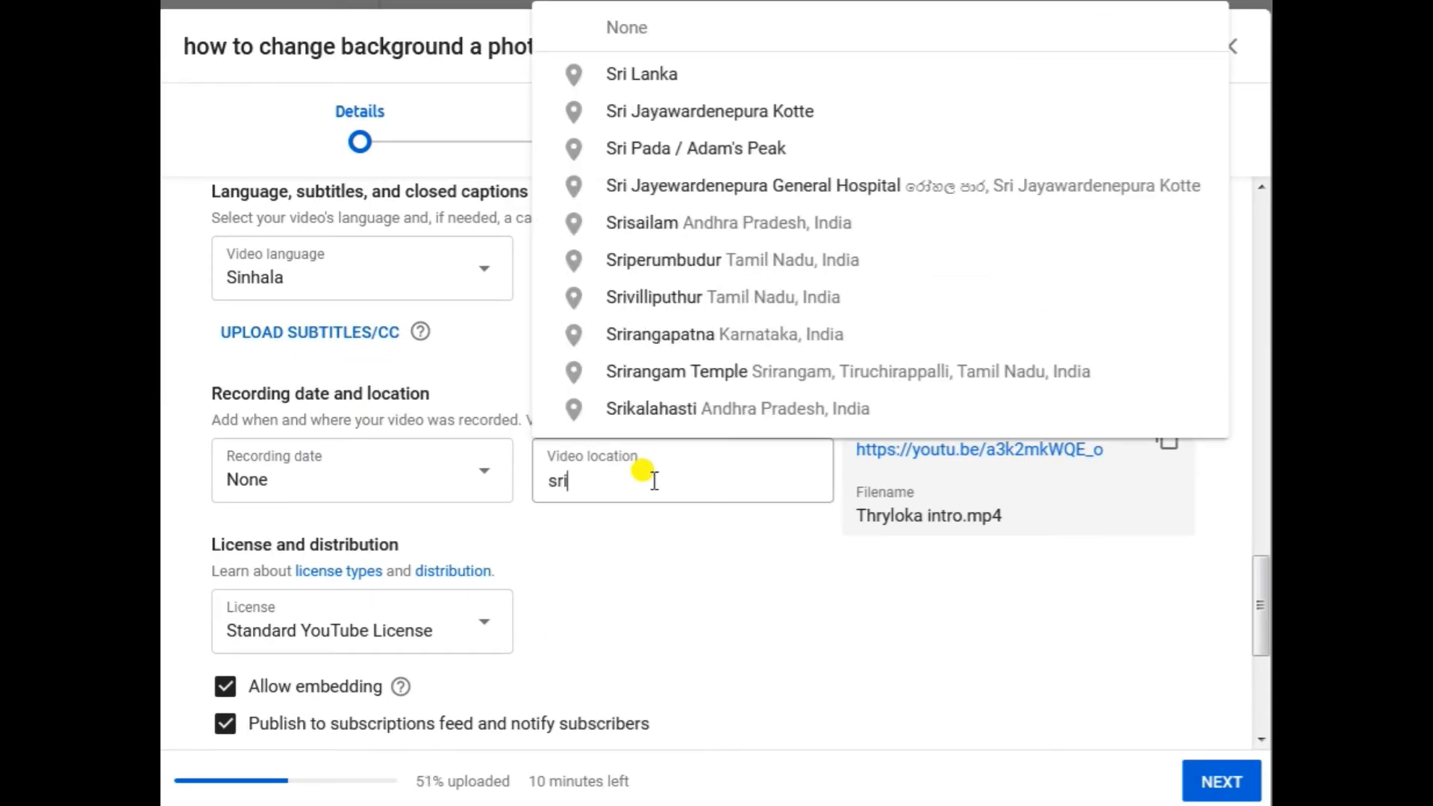
pyautogui.scroll(-5, 739, 508)
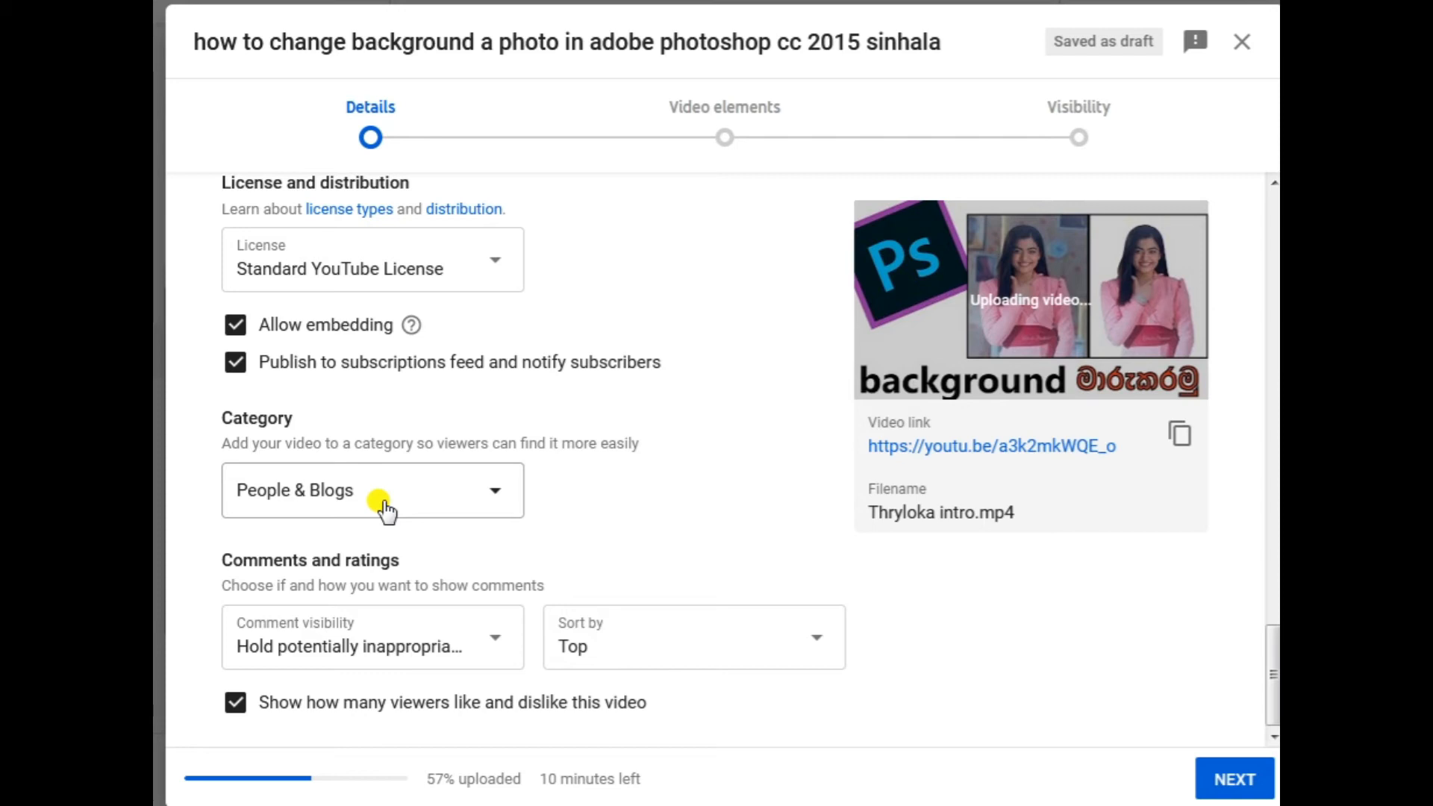
pyautogui.click(499, 491)
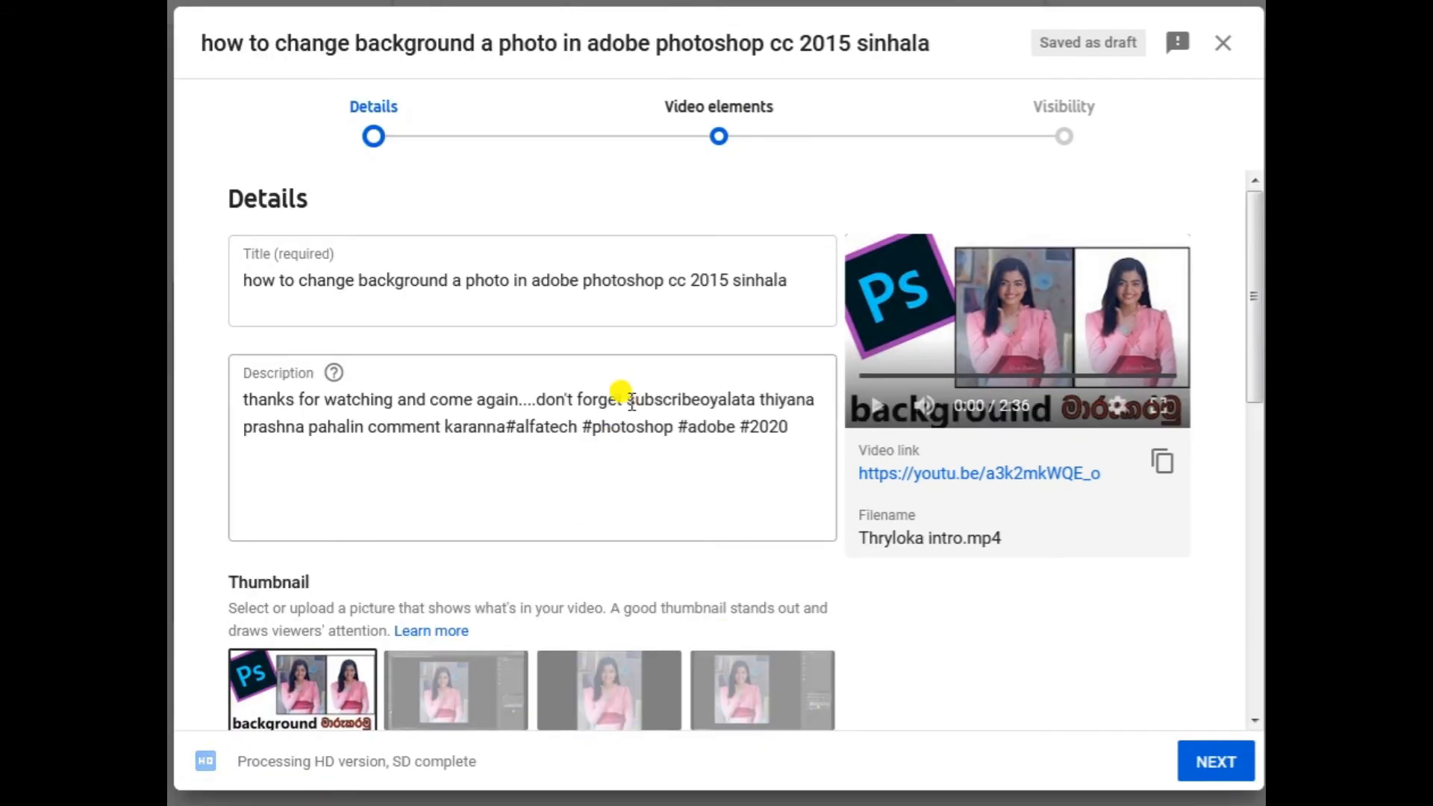
# Step: Proceed from the details to the video elements, open the end screen editor to view its layouts and discard the end screen changes
pyautogui.scroll(-2, 1260, 235)
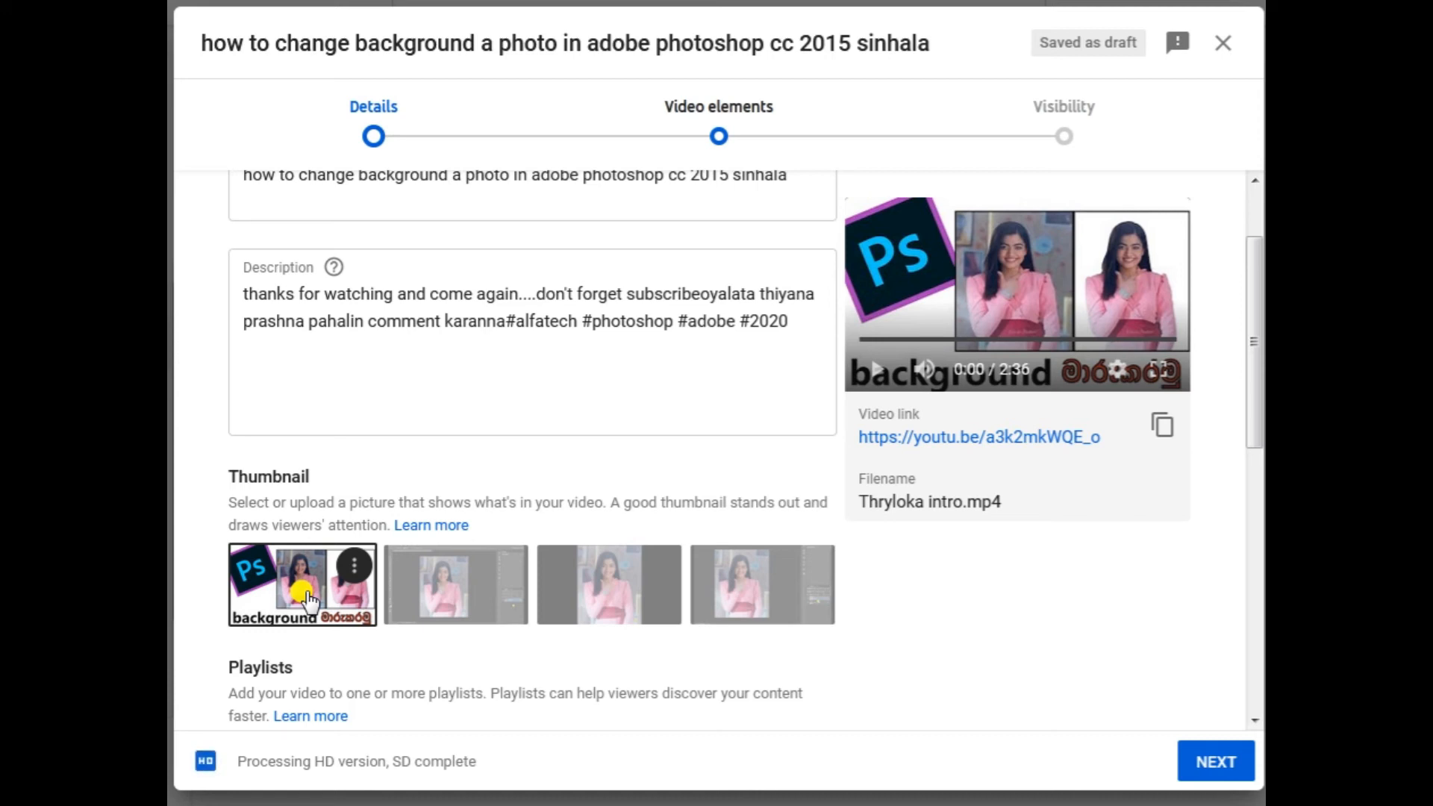
pyautogui.click(741, 126)
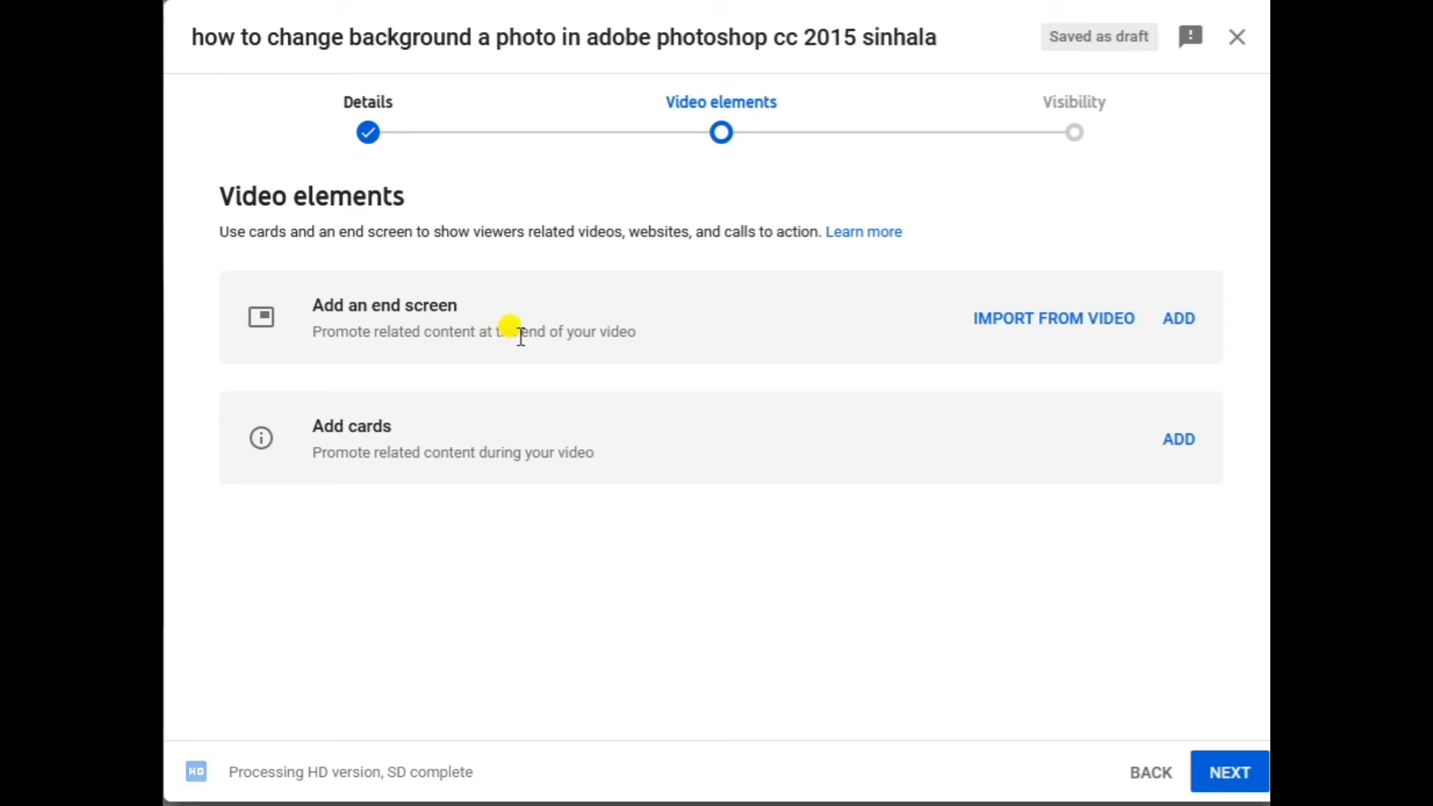
pyautogui.click(1174, 319)
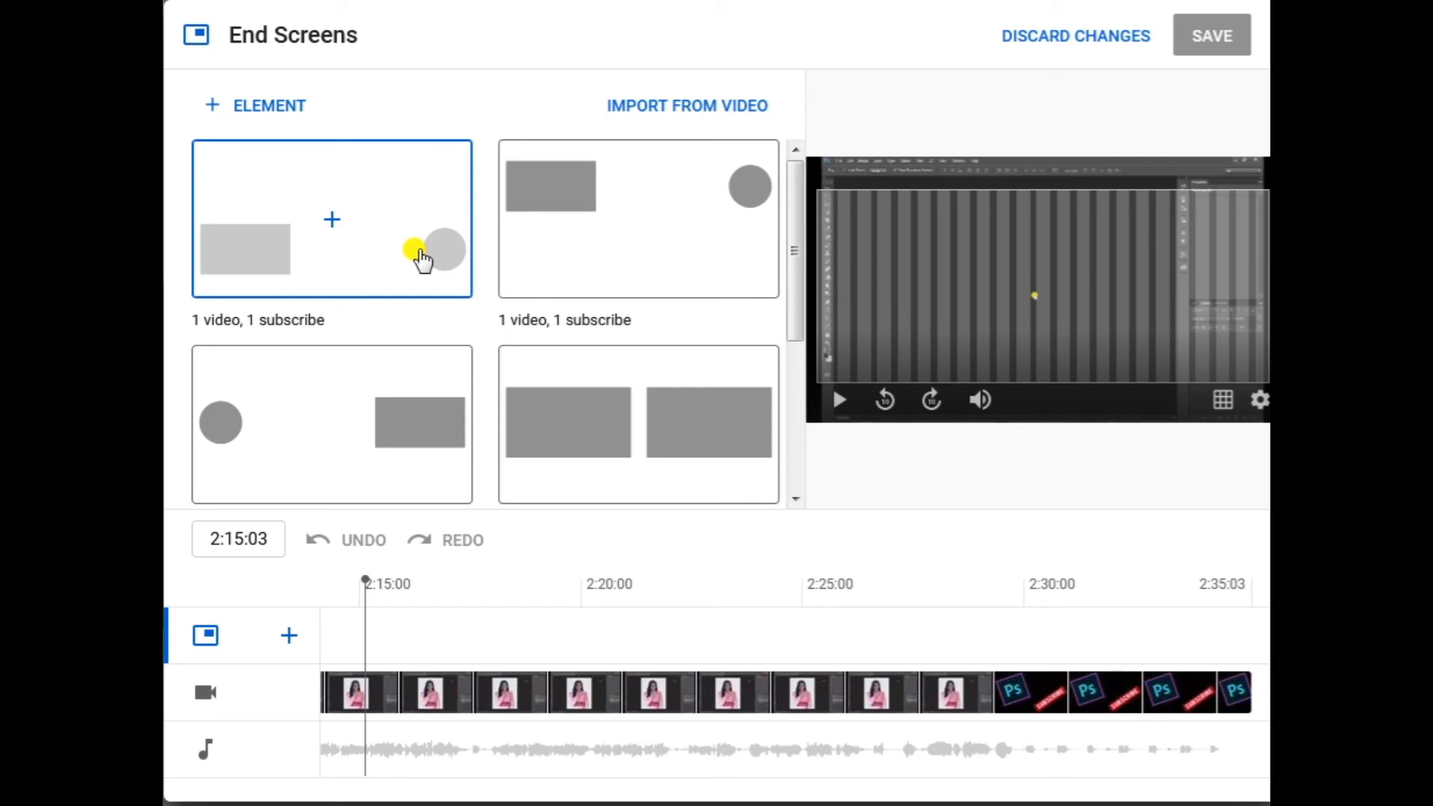
pyautogui.click(1063, 36)
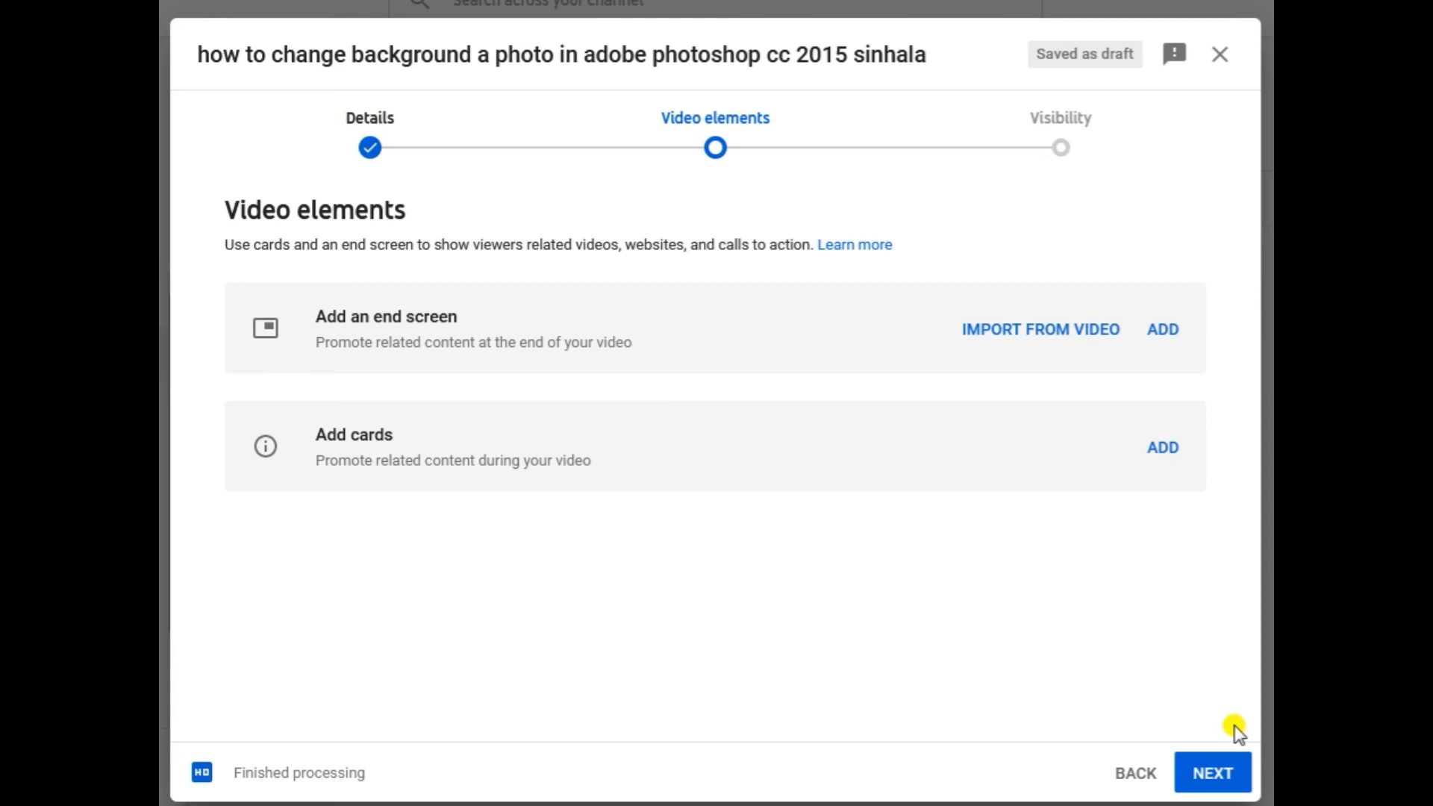
# Step: Continue to the visibility settings, make the video Public and publish it
pyautogui.click(1216, 773)
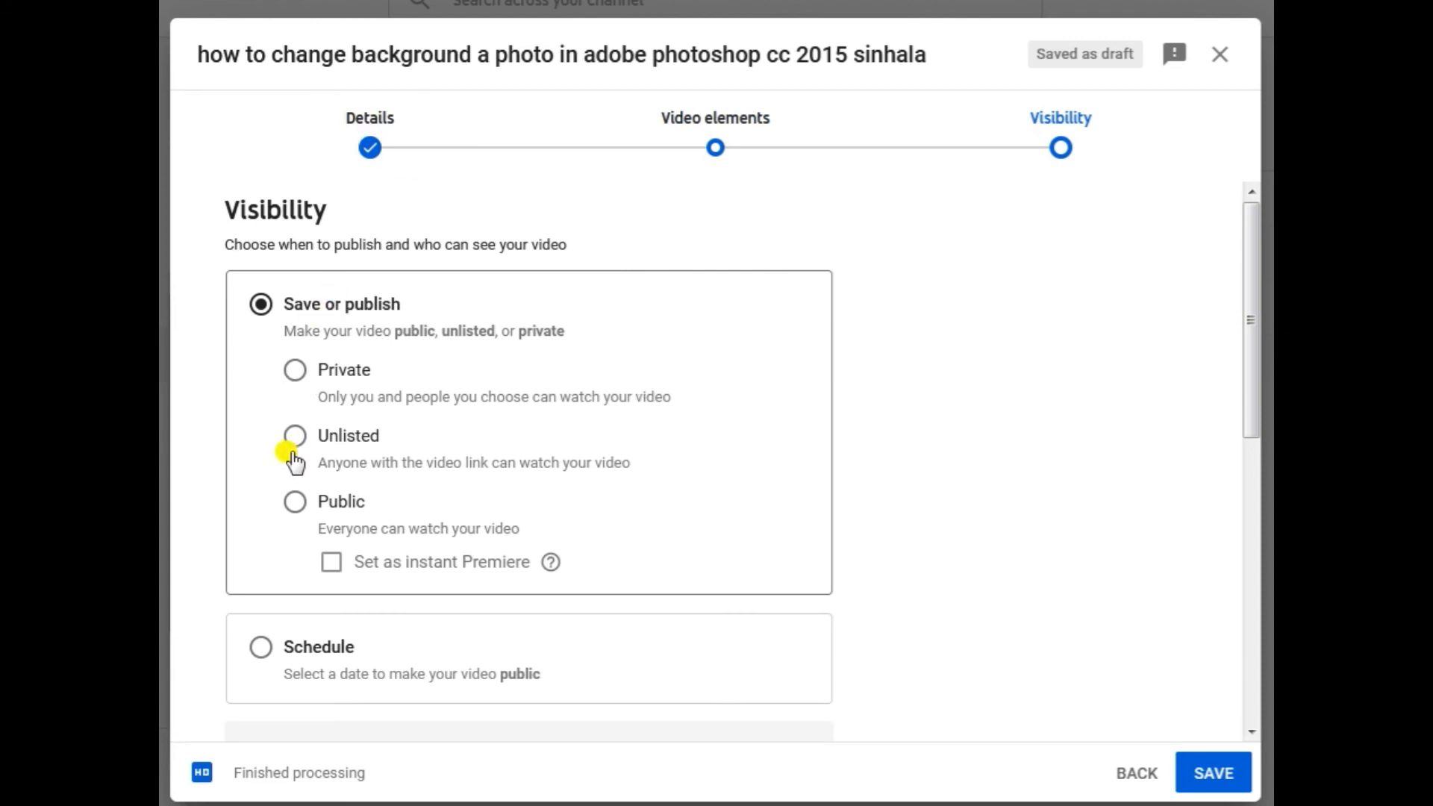
pyautogui.click(292, 509)
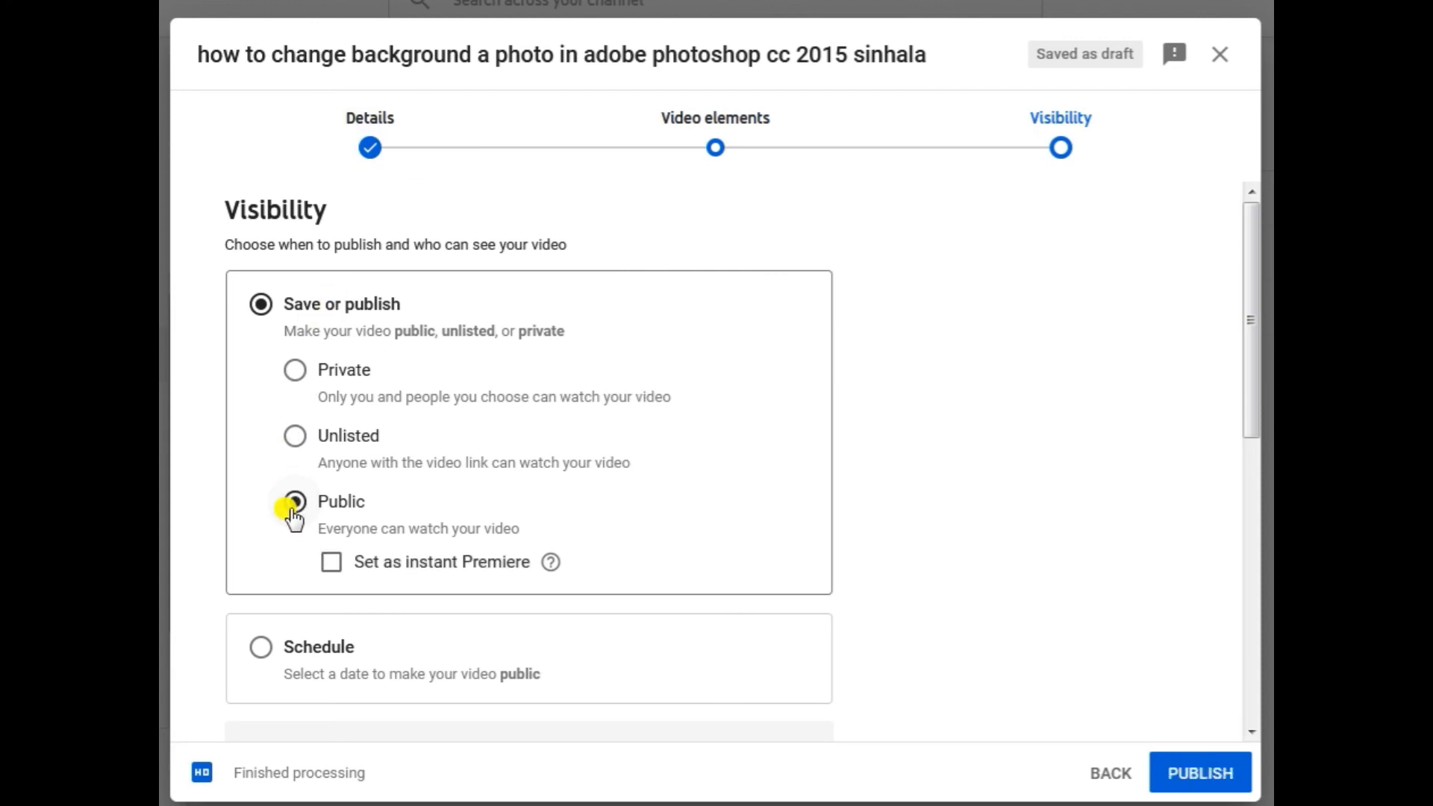
pyautogui.click(1201, 780)
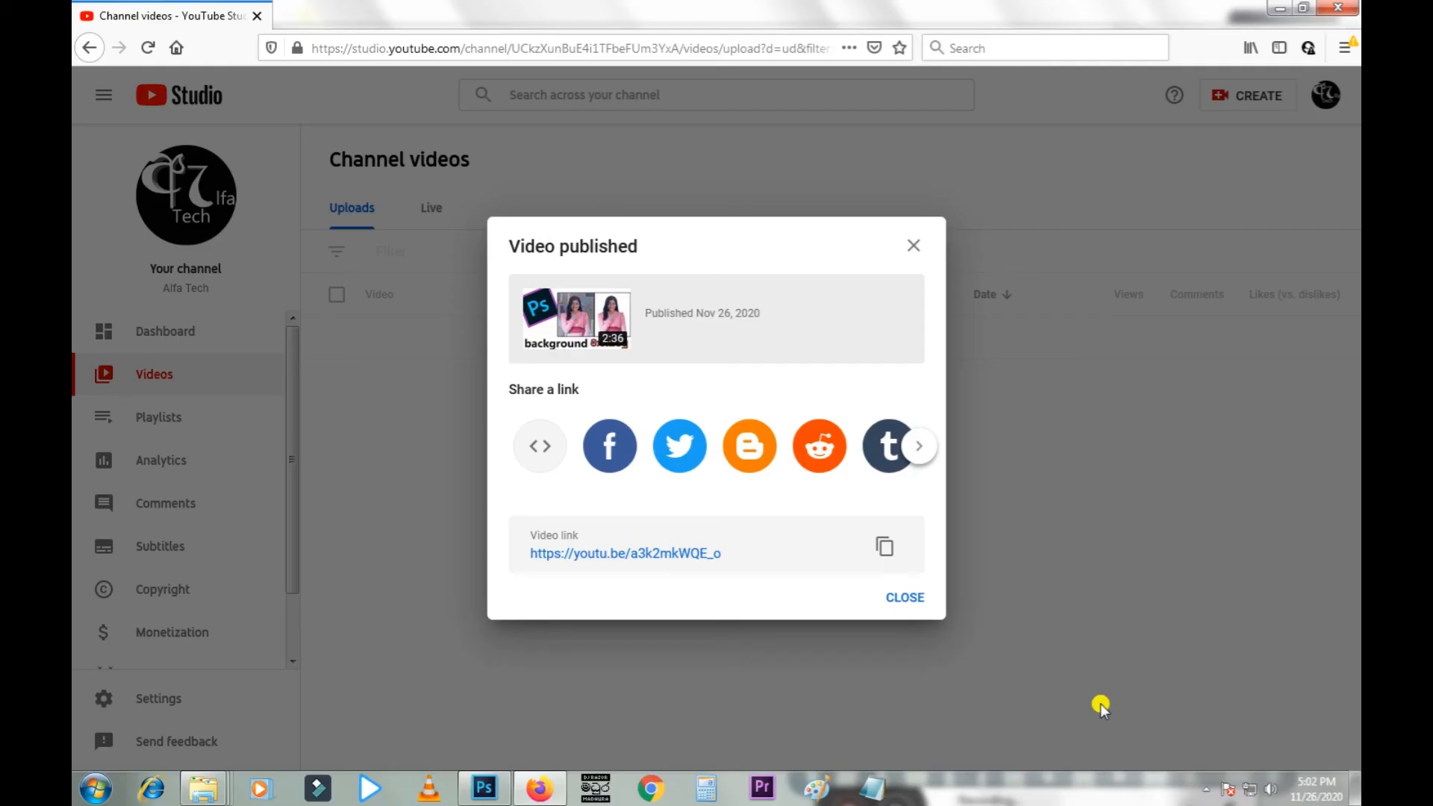
# Step: Copy the published video's link and close the publication dialog
pyautogui.click(885, 544)
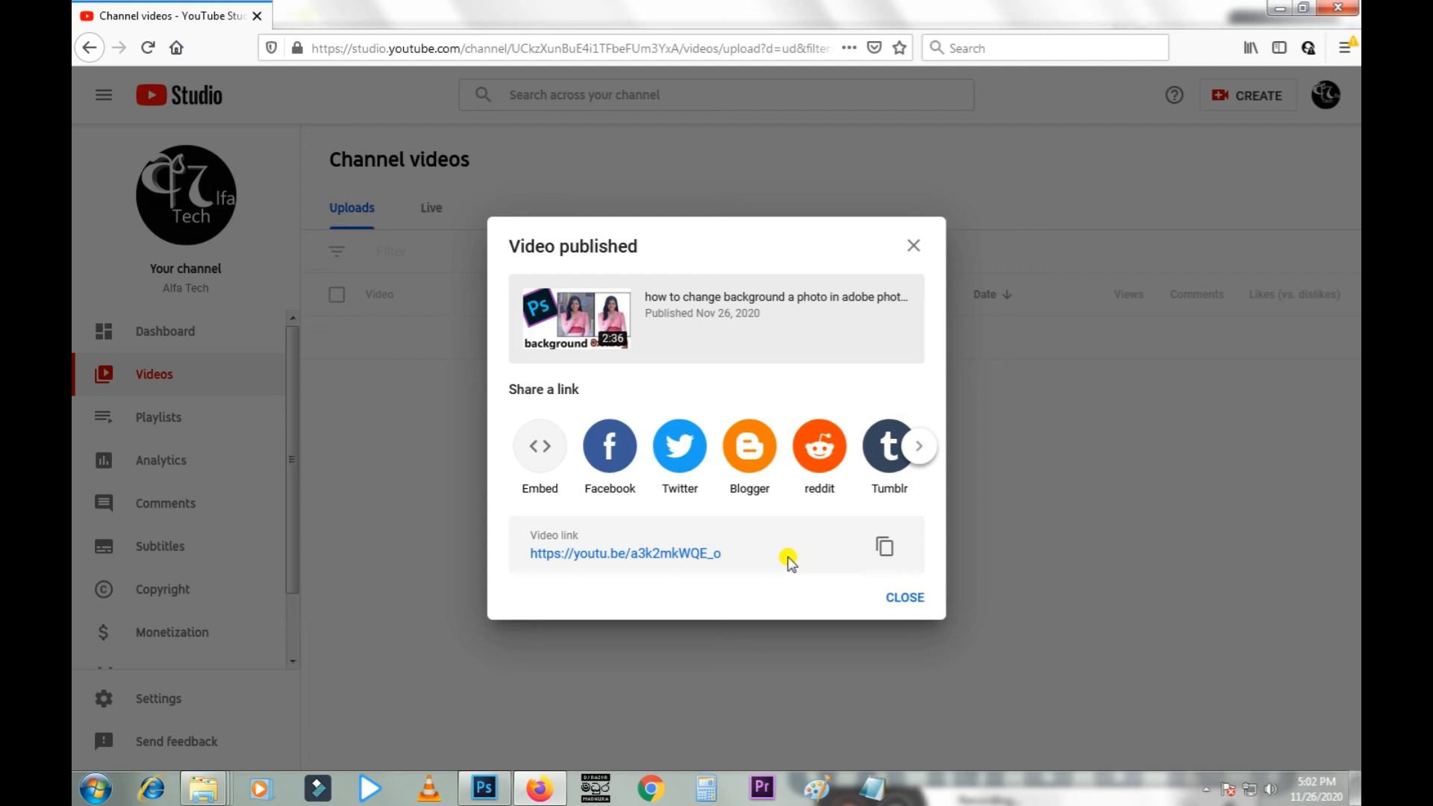
pyautogui.click(905, 597)
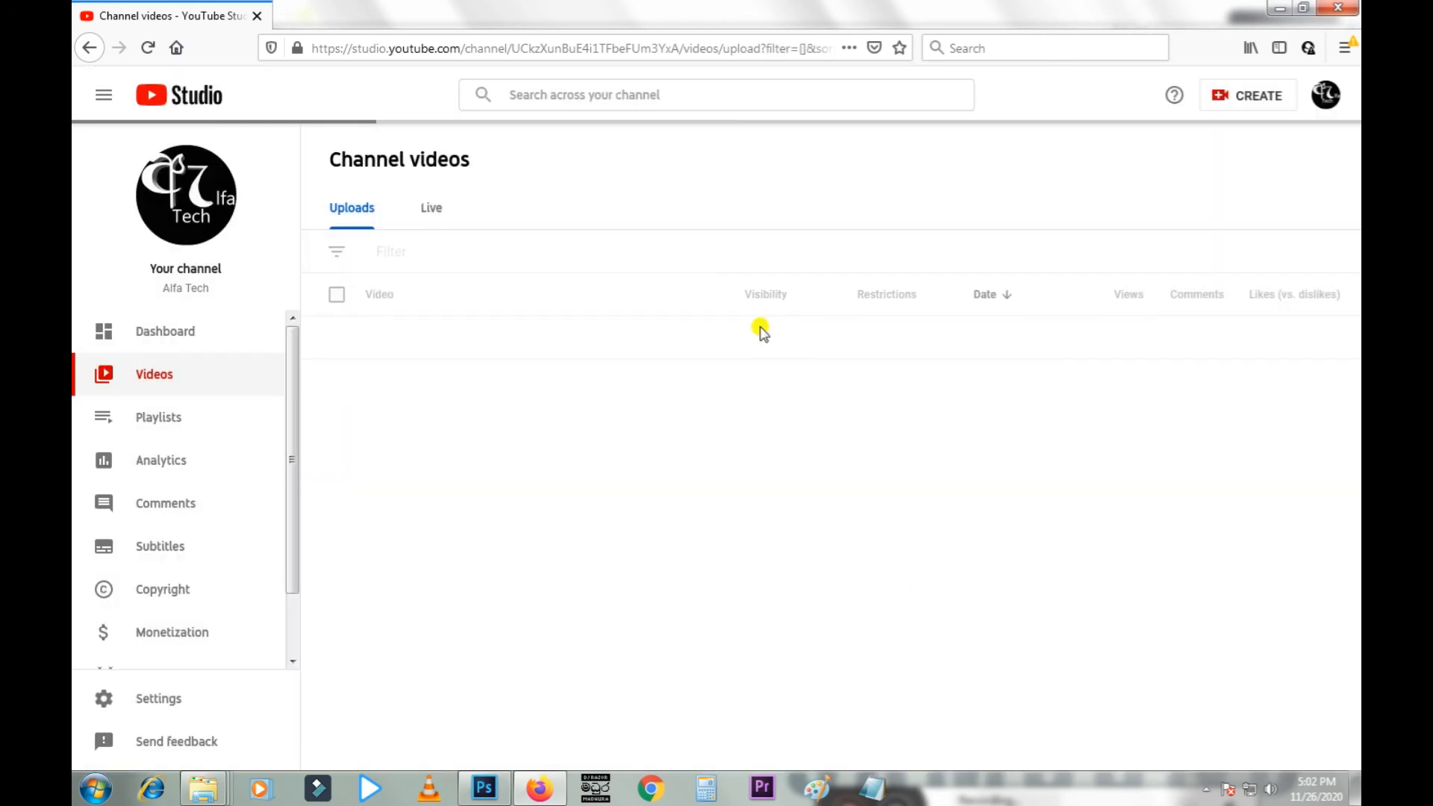